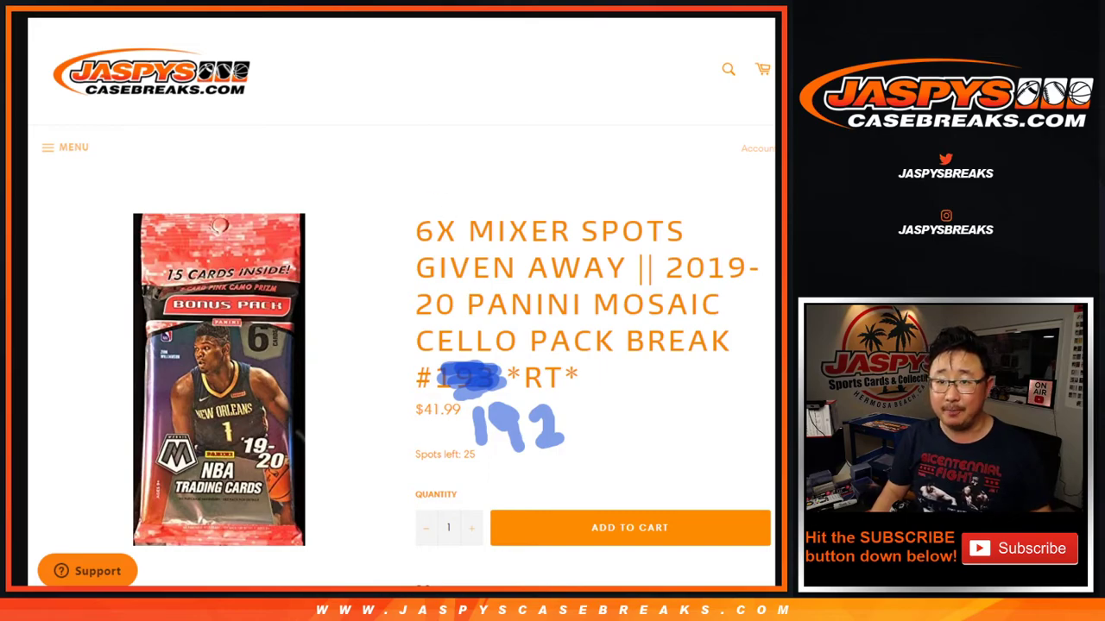
Step: Switch to RANDOM.ORG, look through the NBA team list, and roll two virtual dice
key("alt+Tab")
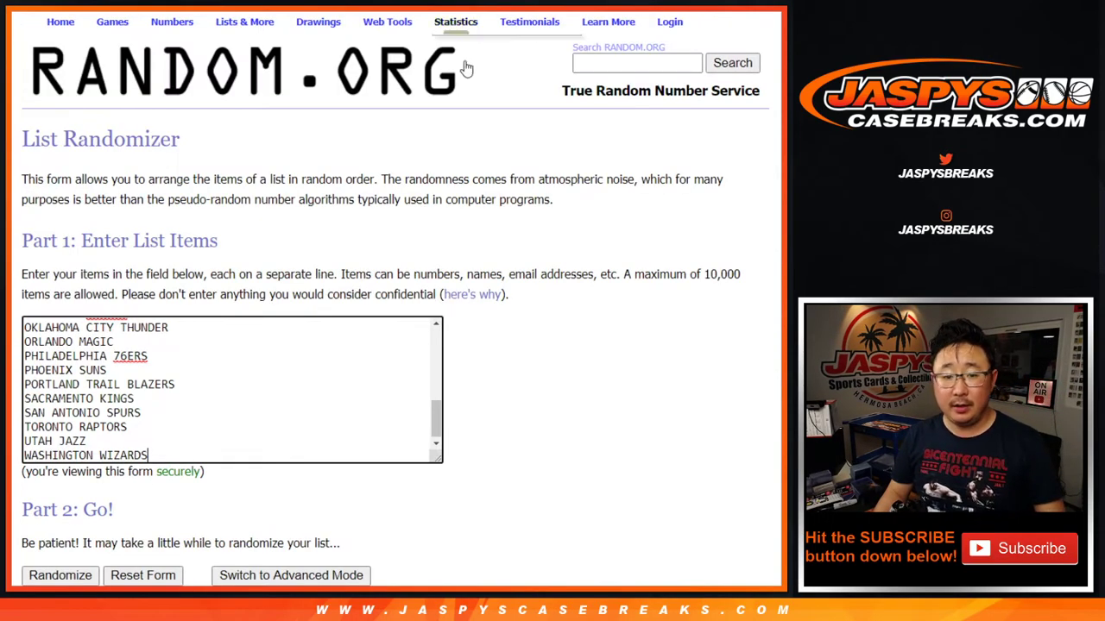
left_click_drag(437, 423, 438, 344)
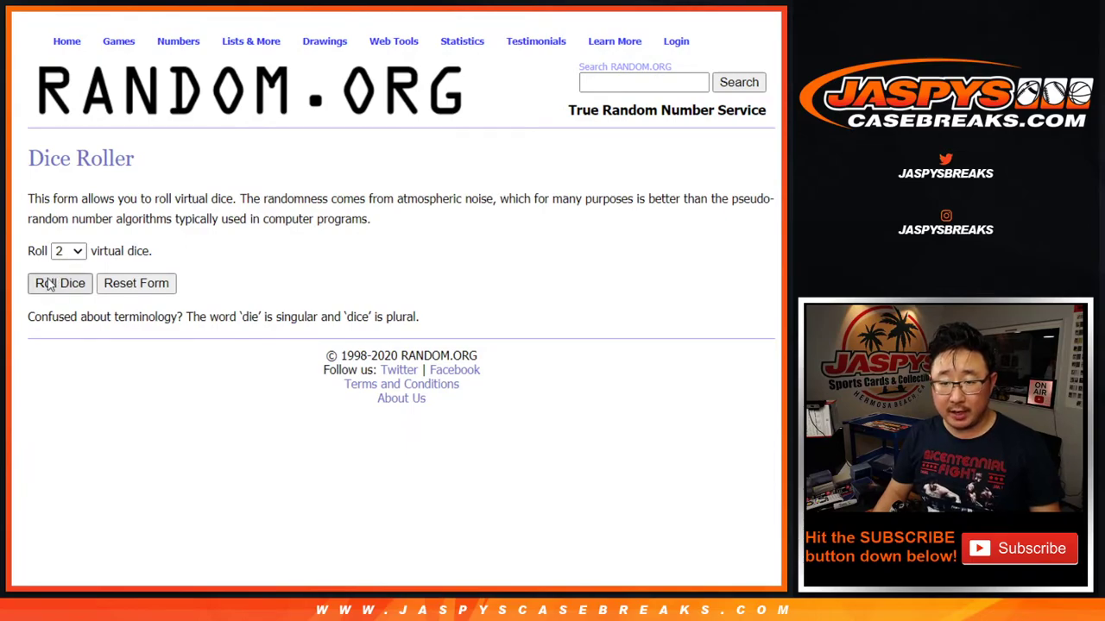
left_click(48, 285)
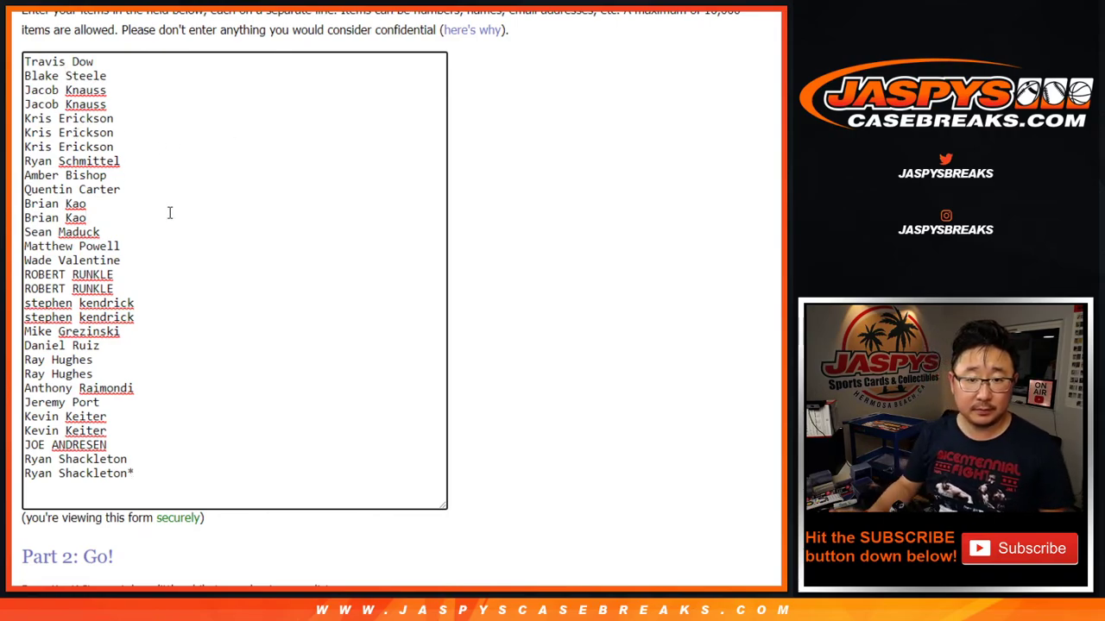
Step: Search the customer list for one customer's first name and check the dice roll again
type("Ryan")
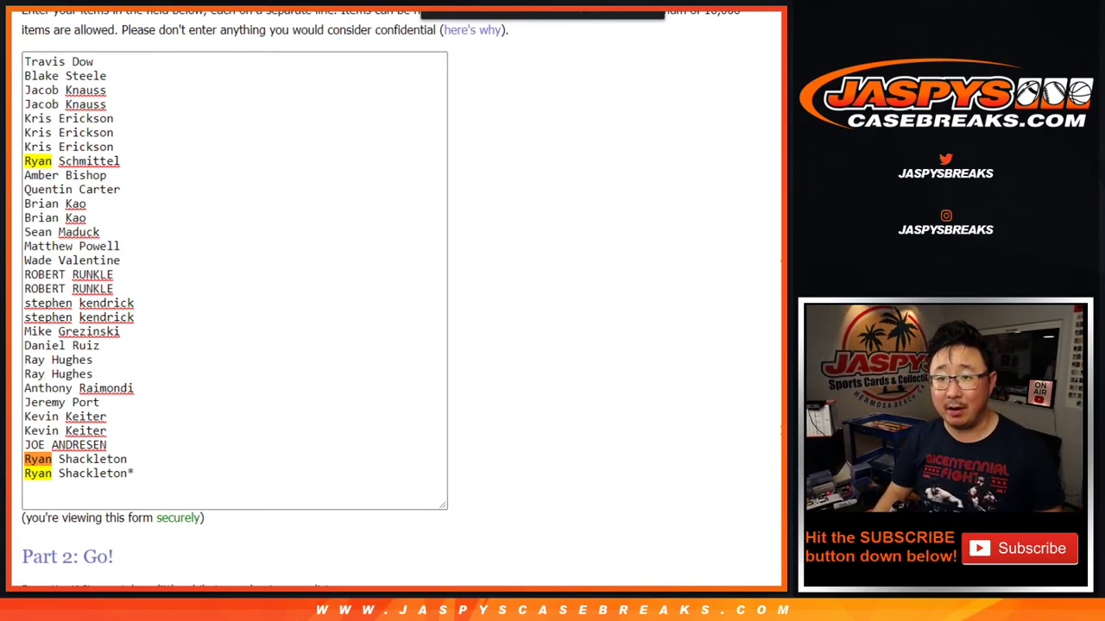
key("Escape")
key("ctrl+Tab")
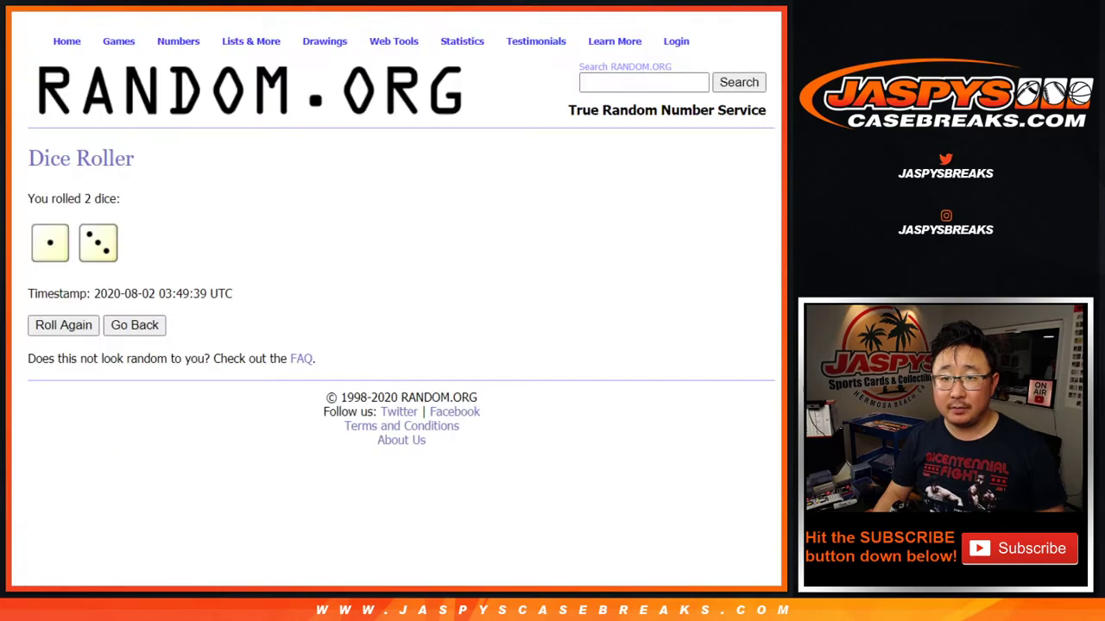
key("ctrl+shift+Tab")
Step: Randomize the list of customer names four times
scroll(486, 437, "down", 2)
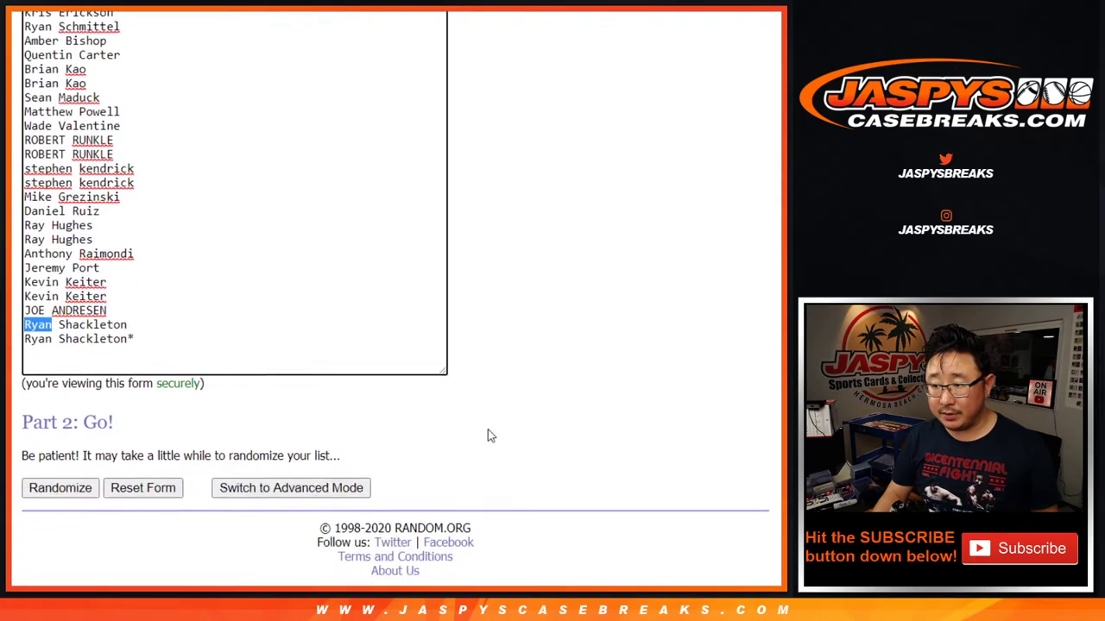
left_click(44, 489)
left_click(43, 486)
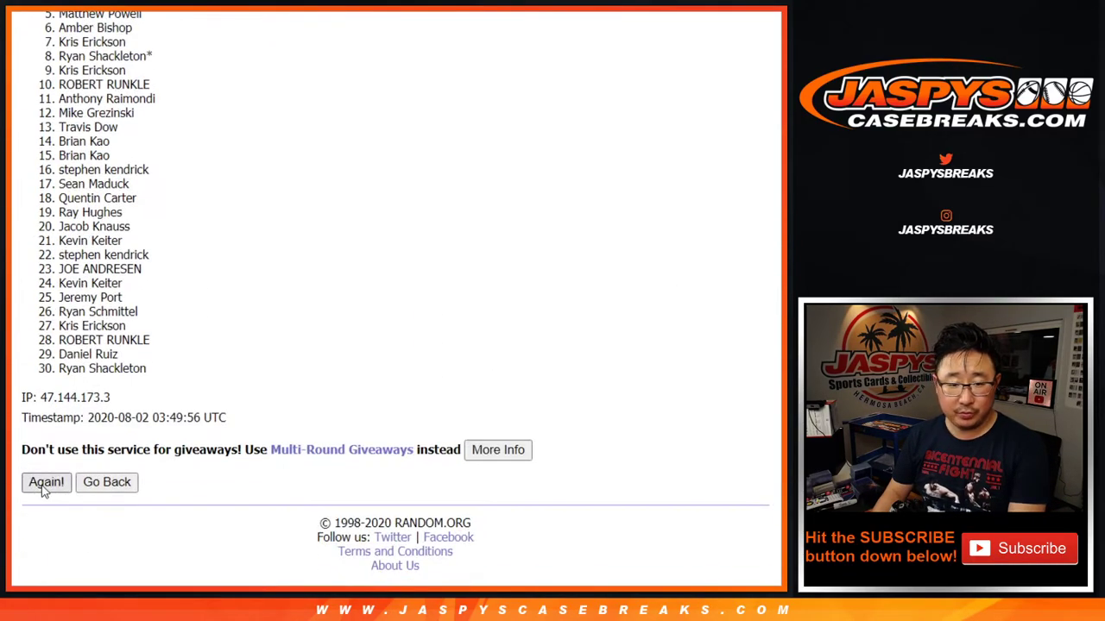
left_click(44, 486)
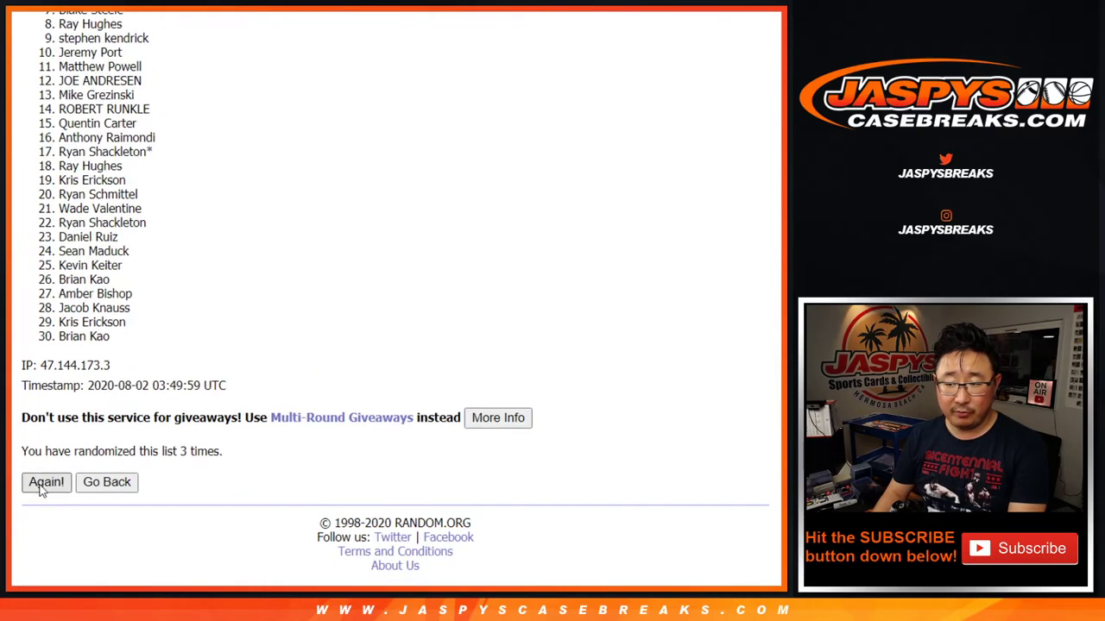
left_click(43, 486)
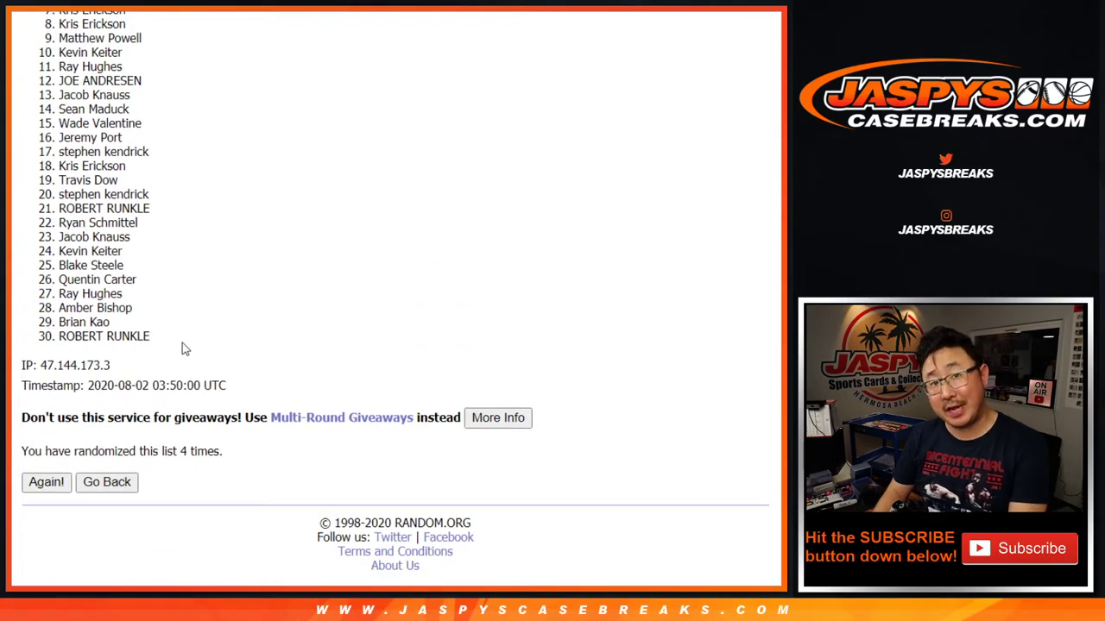
Step: Copy all 30 randomized customer names and paste them into the Google Sheets break spreadsheet starting at cell A1
scroll(182, 342, "up", 3)
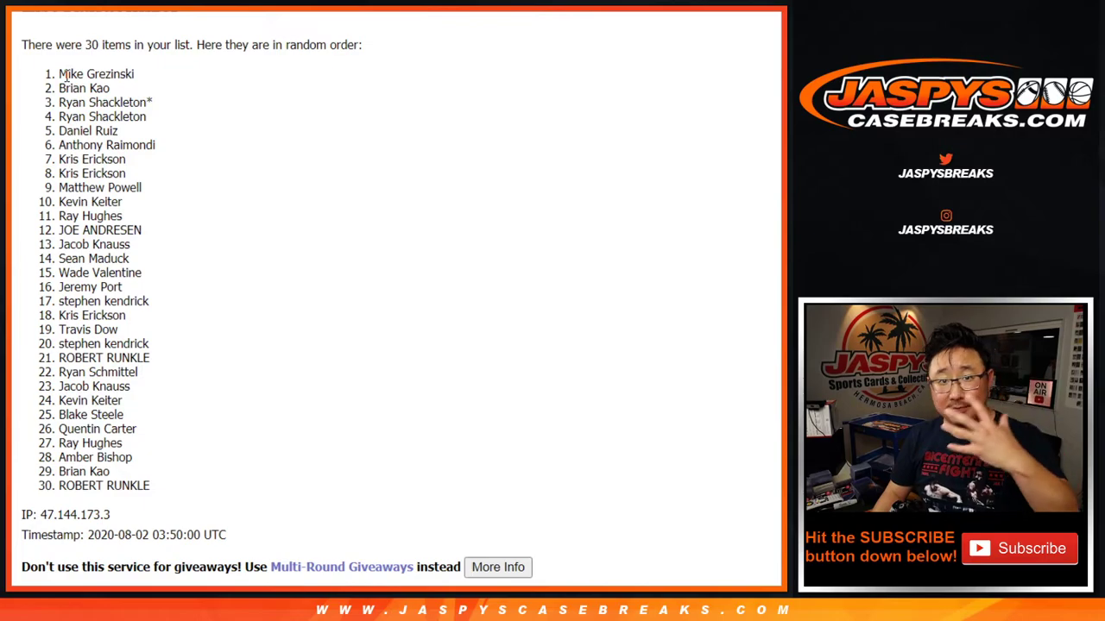
left_click_drag(60, 73, 177, 486)
scroll(196, 418, "down", 1)
scroll(196, 418, "down", 1)
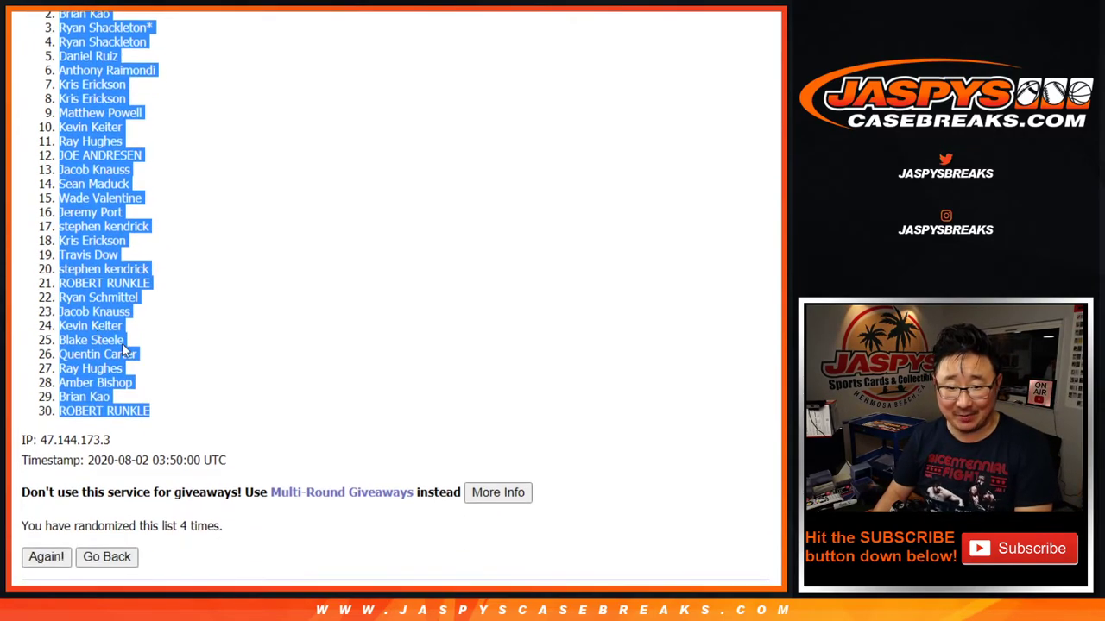
key("ctrl+Tab")
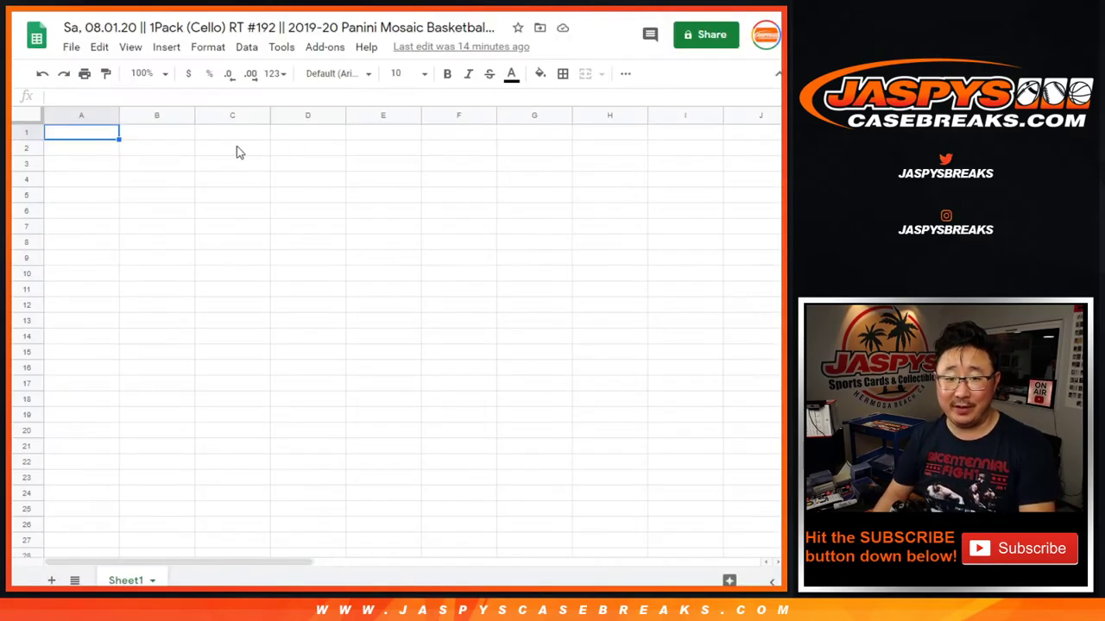
right_click(77, 134)
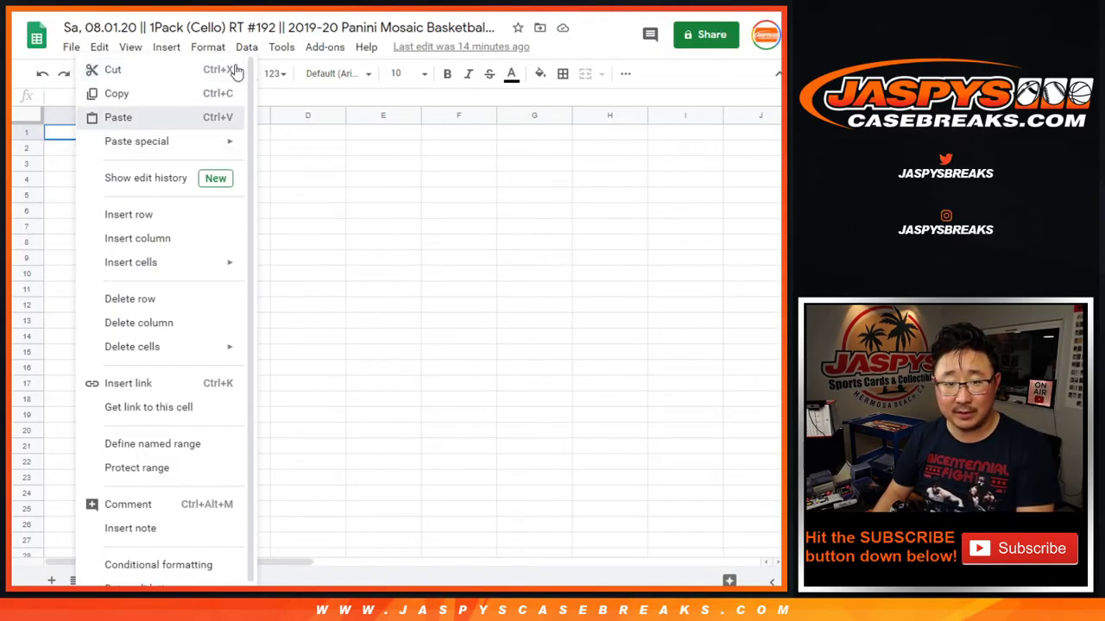
key("ctrl+v")
Step: Return to RANDOM.ORG and randomize the list of NBA teams four times
key("ctrl+Tab")
key("ctrl+Tab")
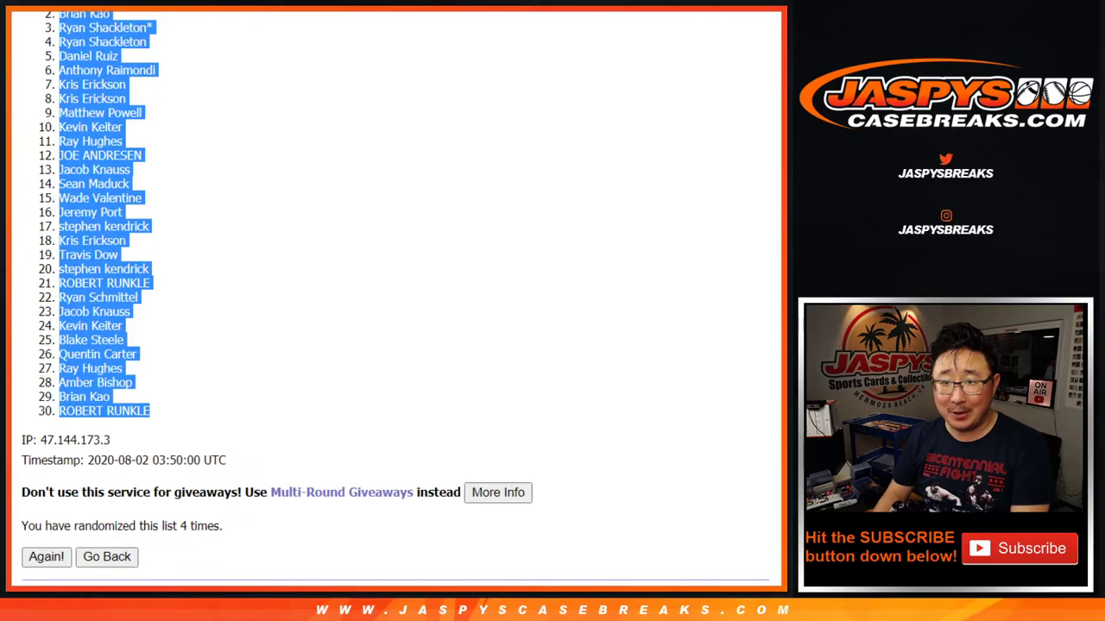
left_click(44, 557)
scroll(26, 490, "down", 2)
left_click(25, 488)
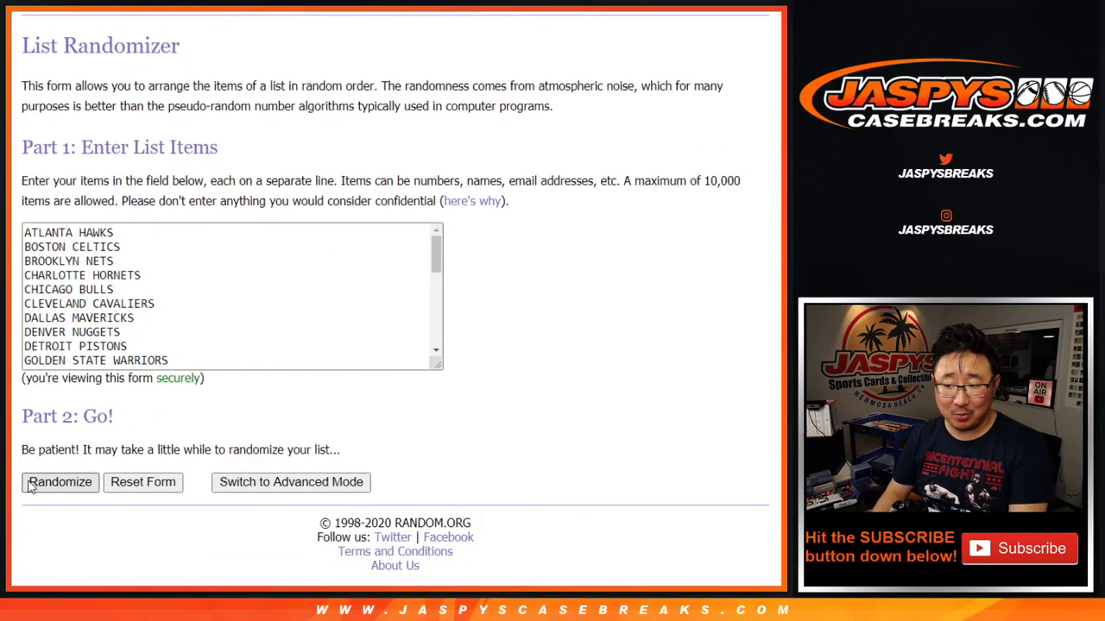
scroll(29, 489, "down", 3)
left_click(28, 485)
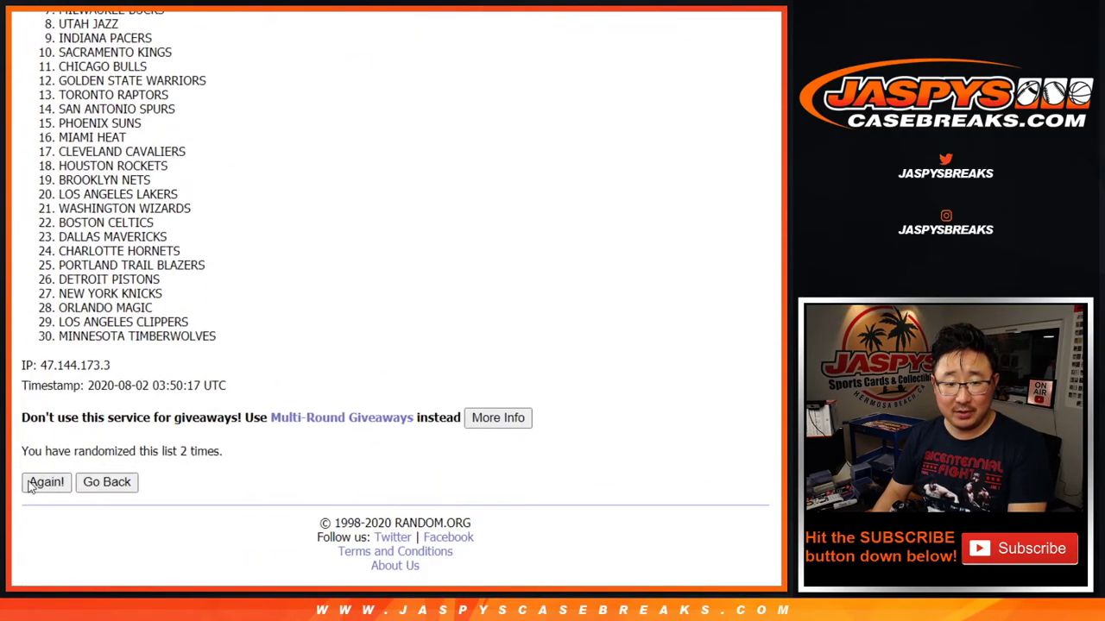
left_click(30, 485)
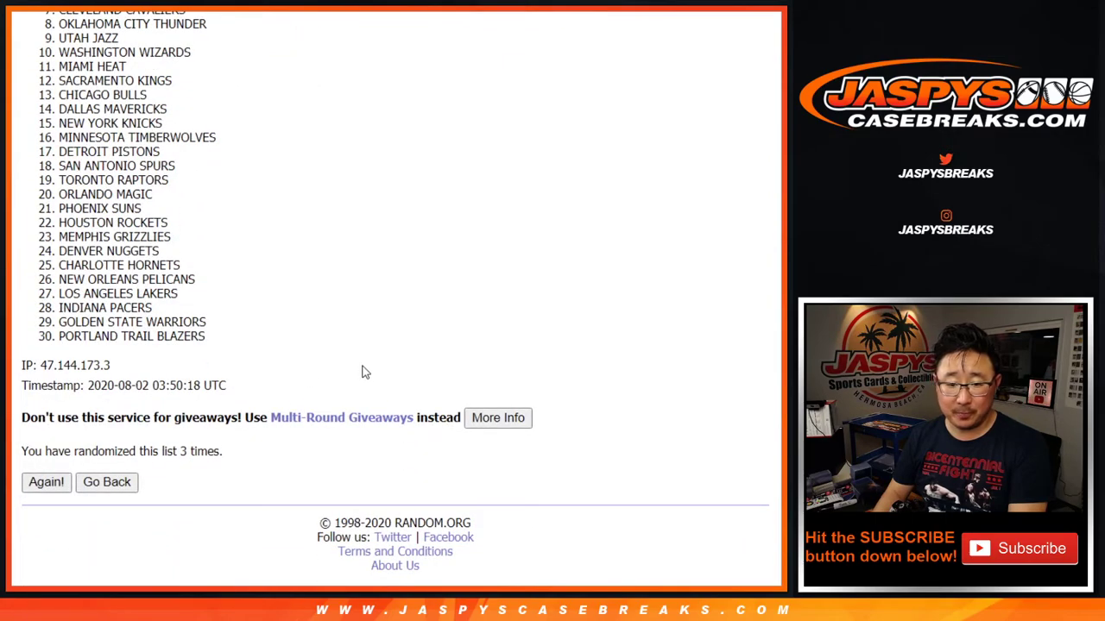
key("F5")
Step: Copy the 30 randomized team names and paste them into the Google Sheets spreadsheet starting at cell B1
scroll(204, 350, "up", 3)
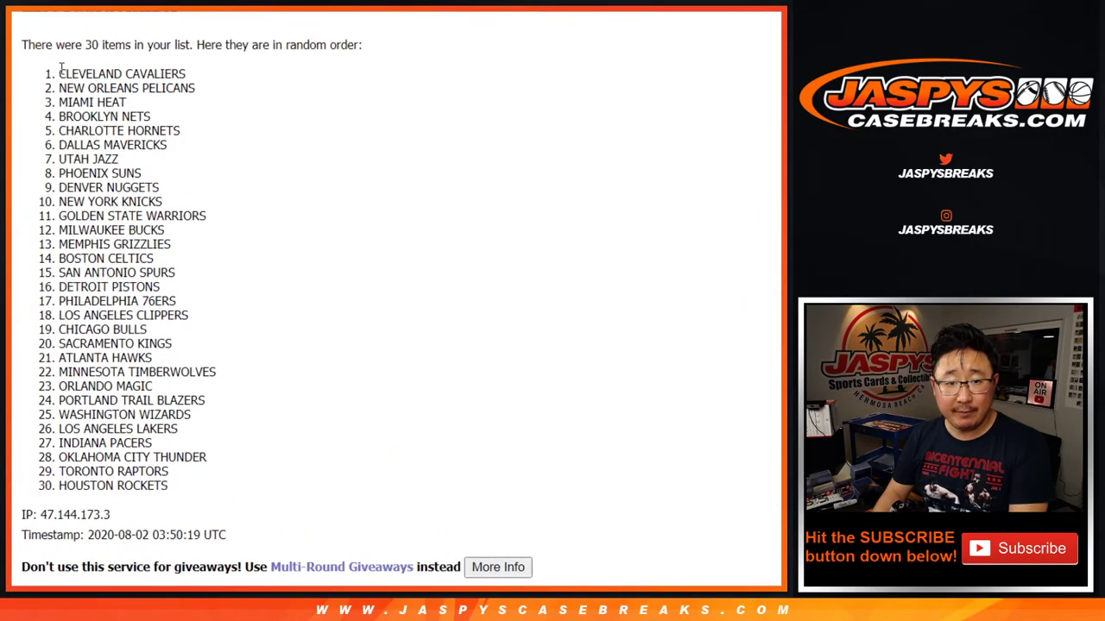
left_click_drag(61, 66, 221, 493)
key("ctrl+c")
scroll(181, 397, "down", 2)
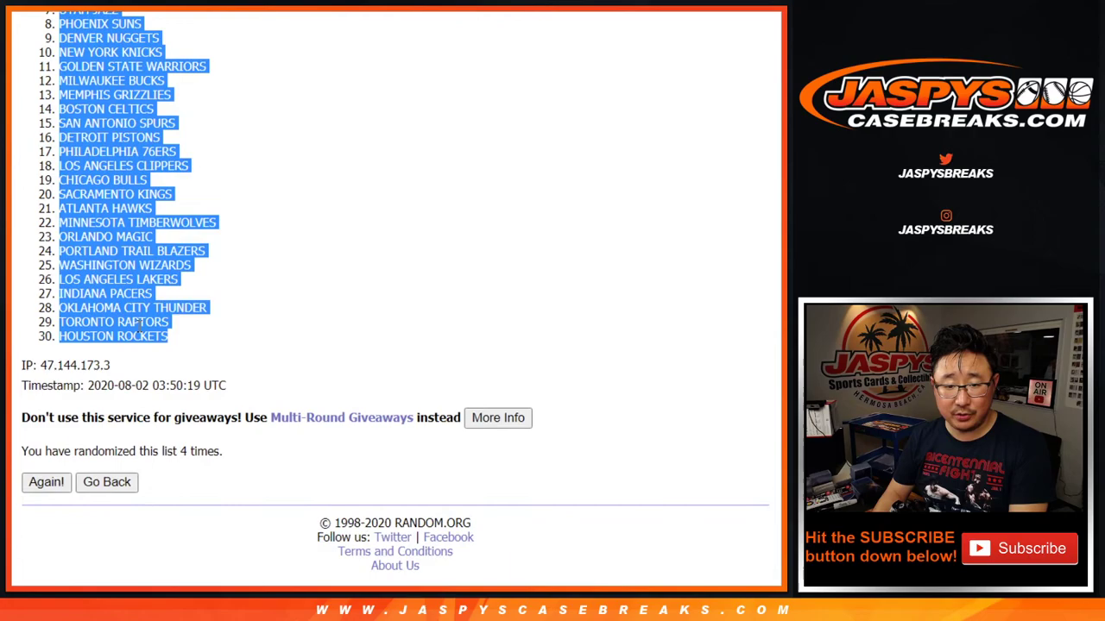
key("alt+Tab")
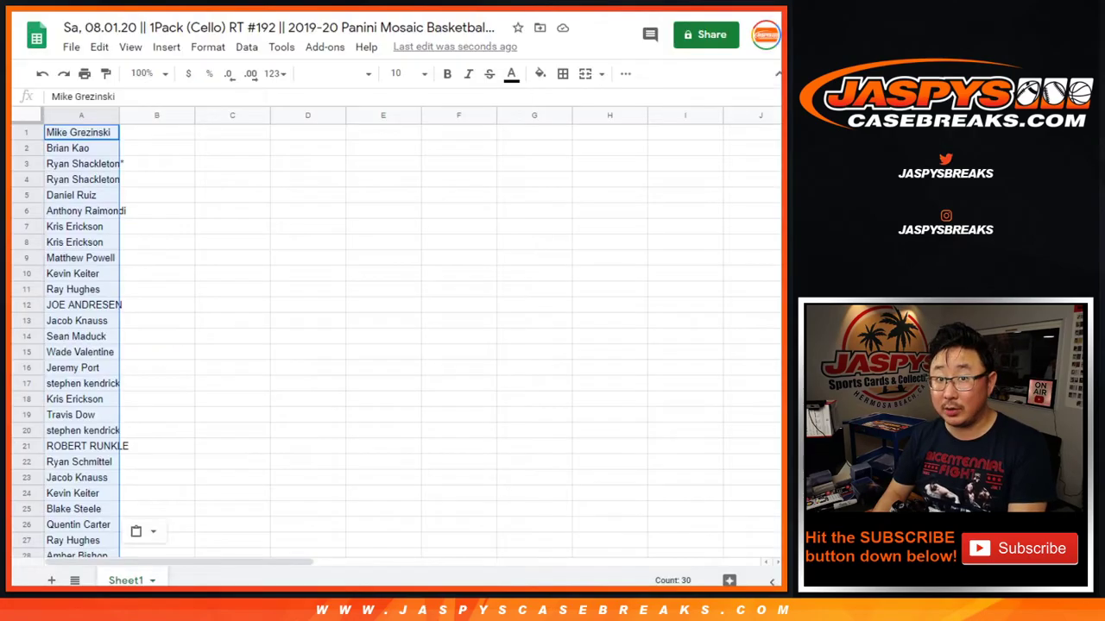
left_click(142, 134)
right_click(151, 134)
left_click(157, 117)
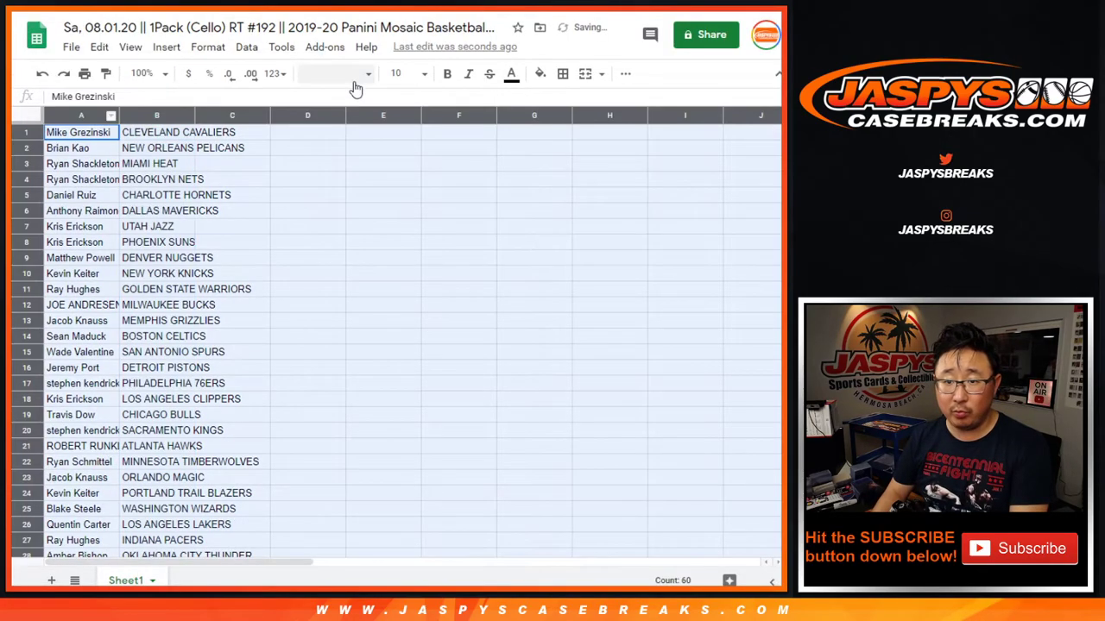
Step: Set the font of the whole sheet to Helvetica and the font size to 12
left_click(354, 76)
left_click(353, 233)
left_click(399, 73)
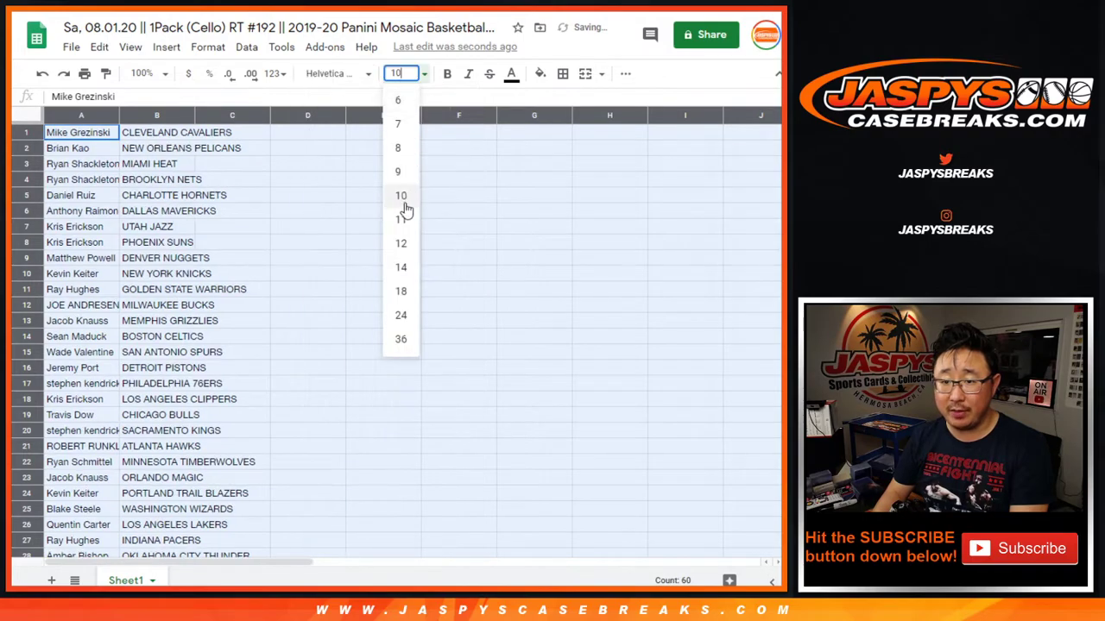
left_click(400, 244)
Step: Zoom the sheet to 125% and fit the widths of columns A and B to their contents
left_click(142, 72)
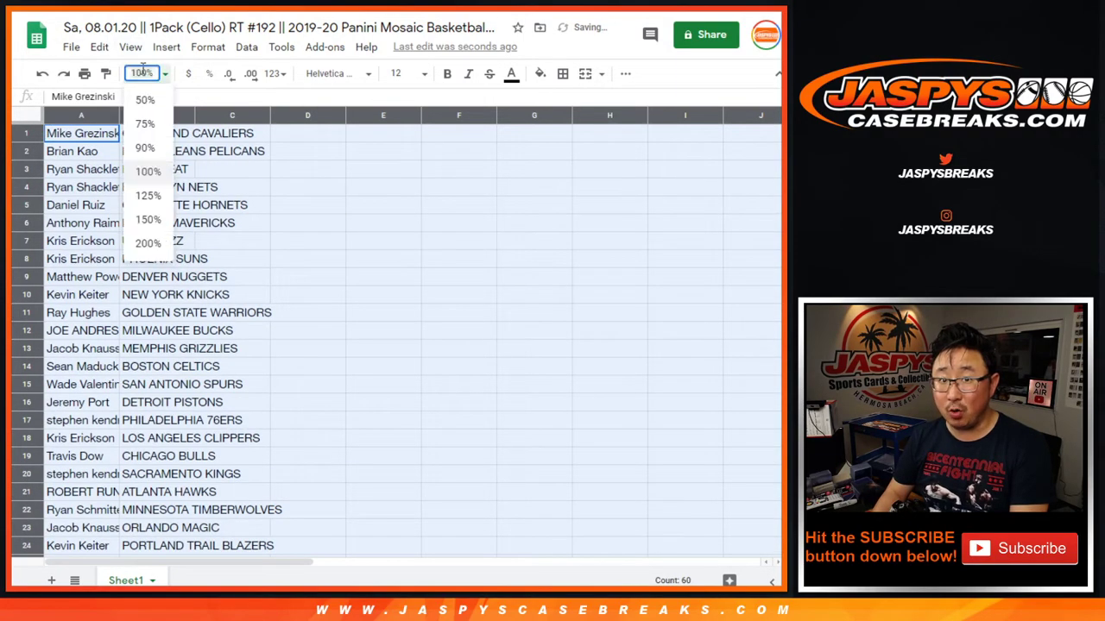
left_click(148, 195)
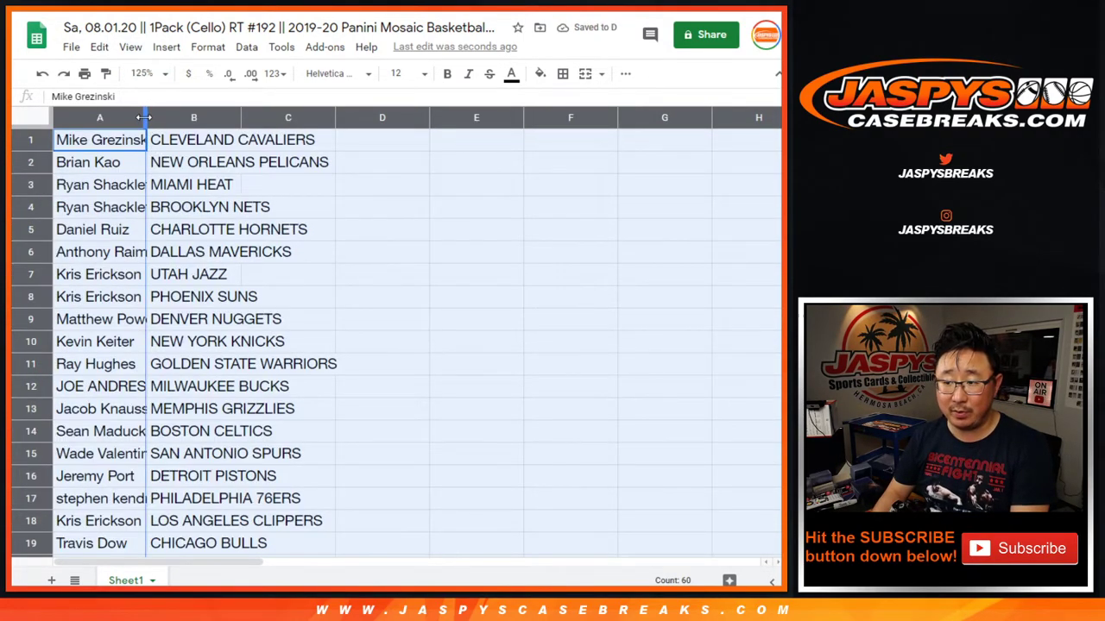
double_click(144, 118)
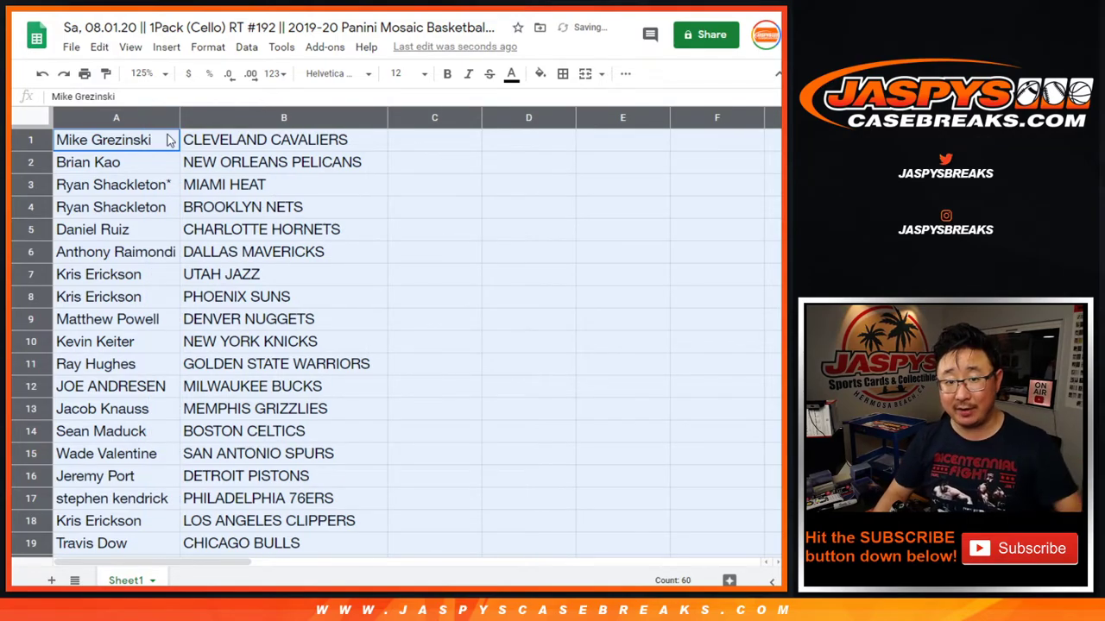
Step: Highlight rows 1 to 15 and then rows 16 to 30 to read through the customer and team pairings
left_click(156, 142)
left_click(226, 463, "shift")
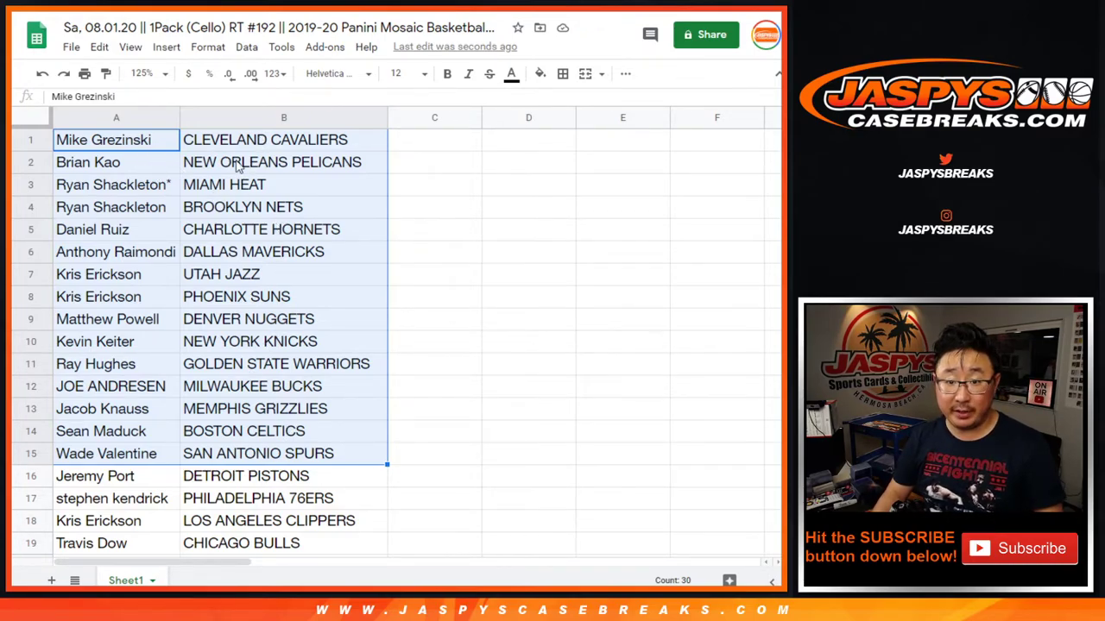
scroll(221, 288, "down", 3)
scroll(221, 287, "down", 1)
left_click(168, 208)
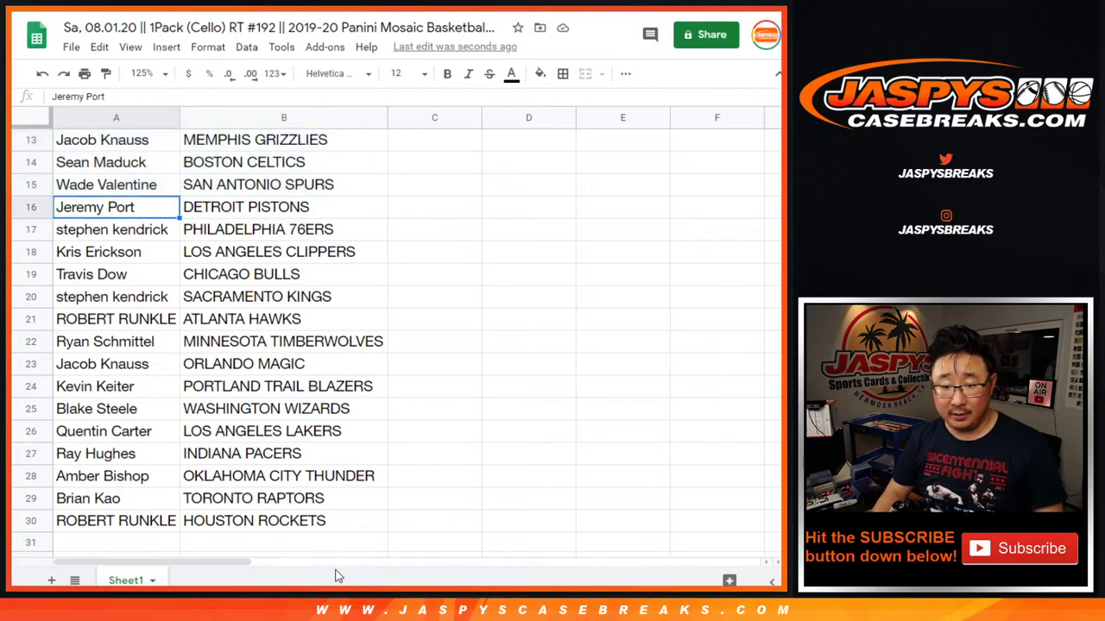
left_click(292, 529, "shift")
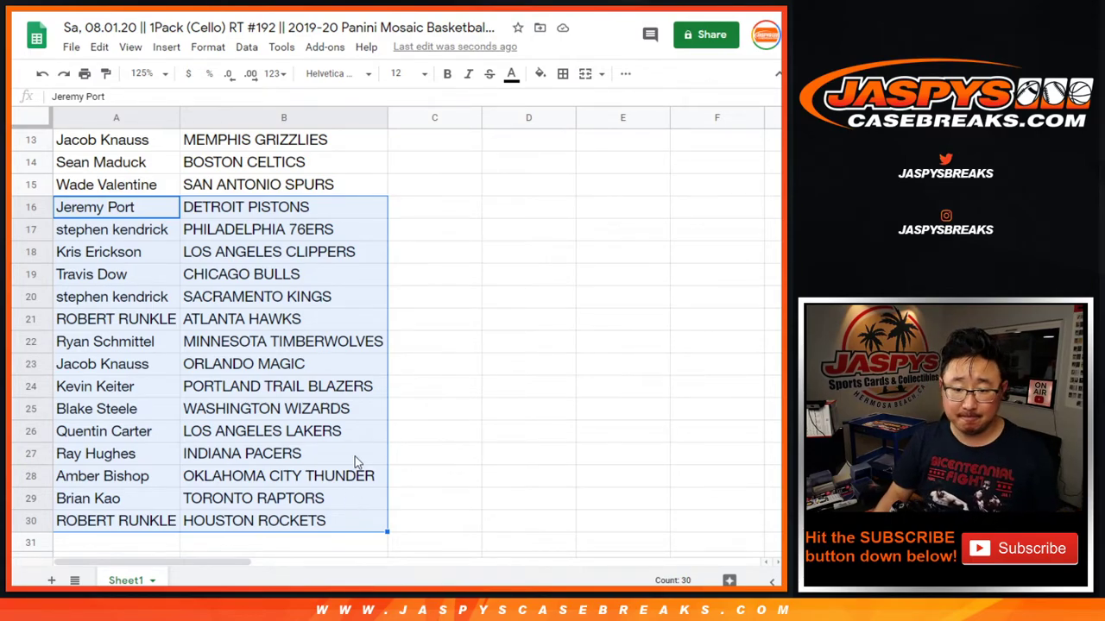
scroll(298, 354, "up", 4)
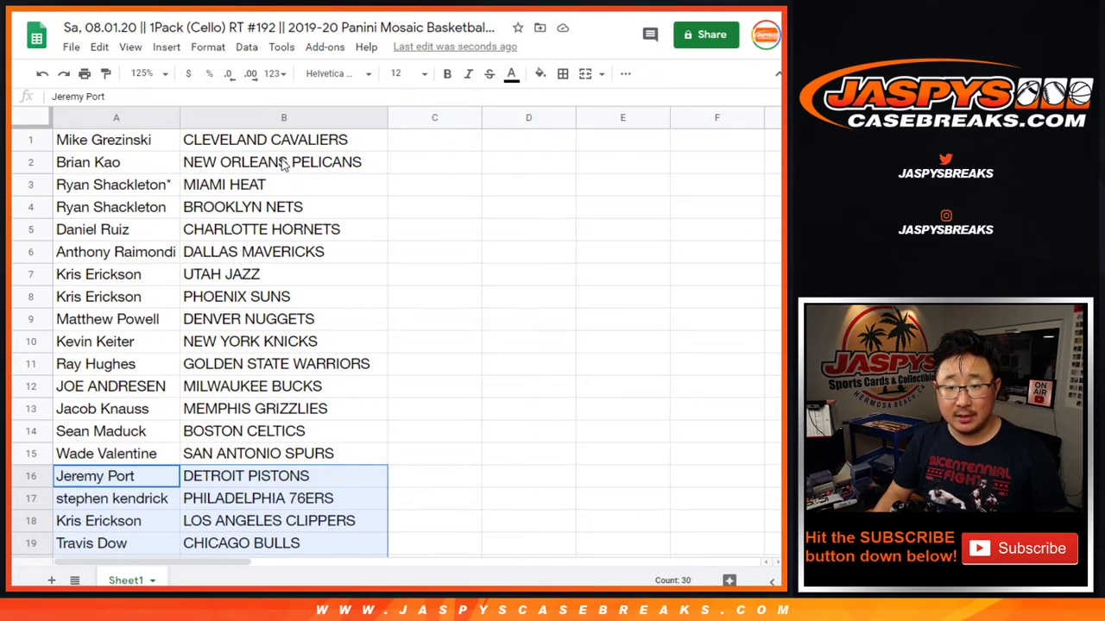
Step: Zoom the sheet to 80% and sort it by column B from A to Z
left_click(143, 73)
type("80")
key("Return")
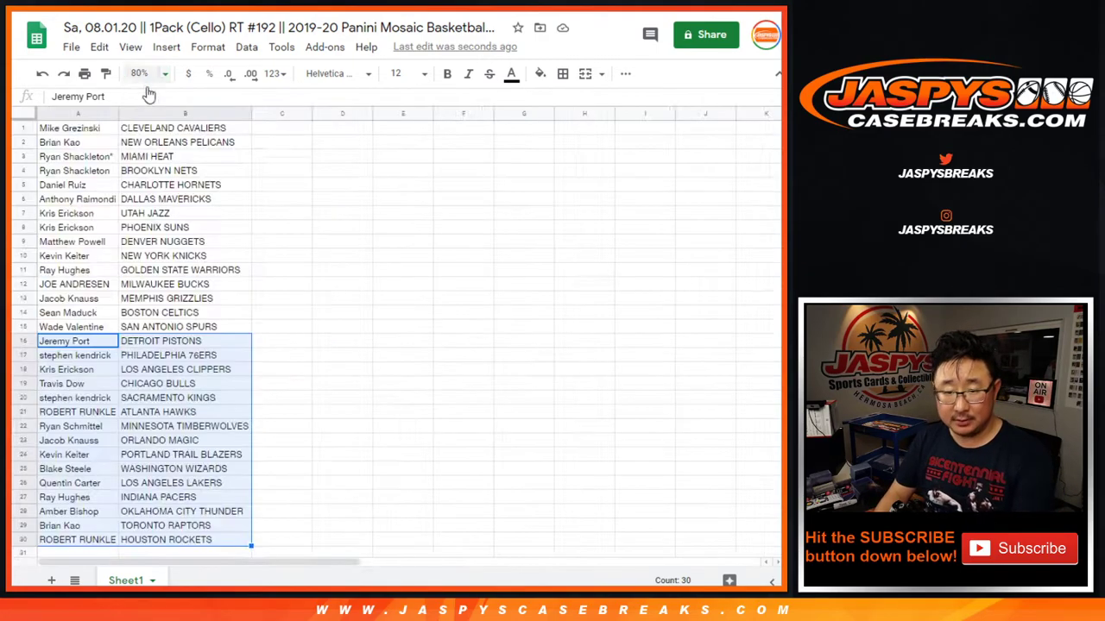
left_click(198, 114)
left_click(248, 47)
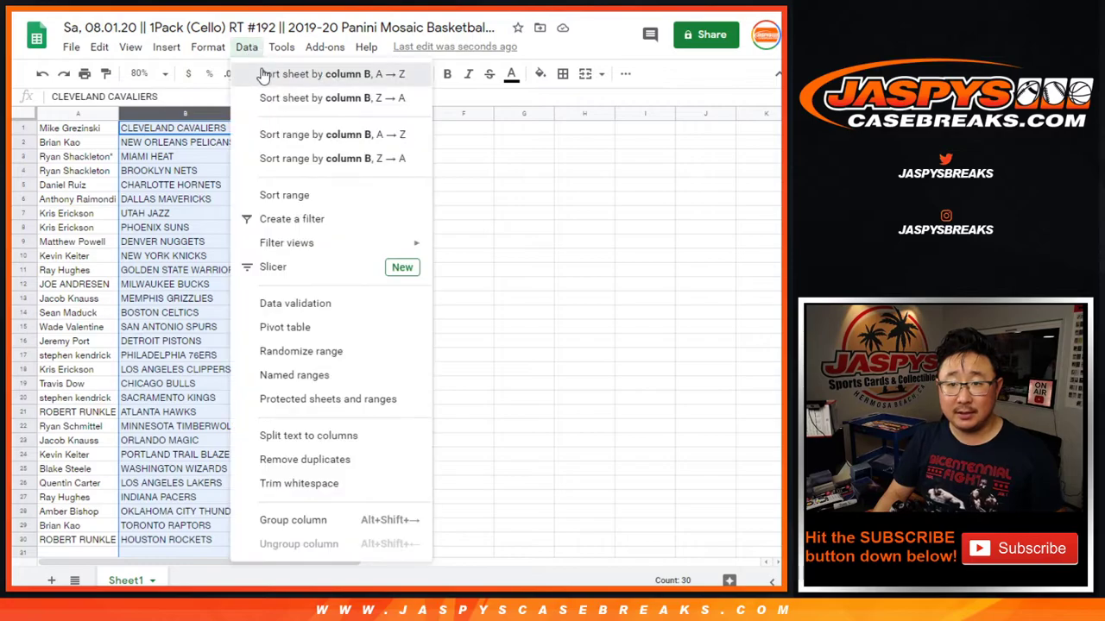
left_click(259, 74)
Step: Apply all borders to the whole customer and team table and center its text horizontally
left_click(86, 156)
key("ctrl+a")
left_click(561, 75)
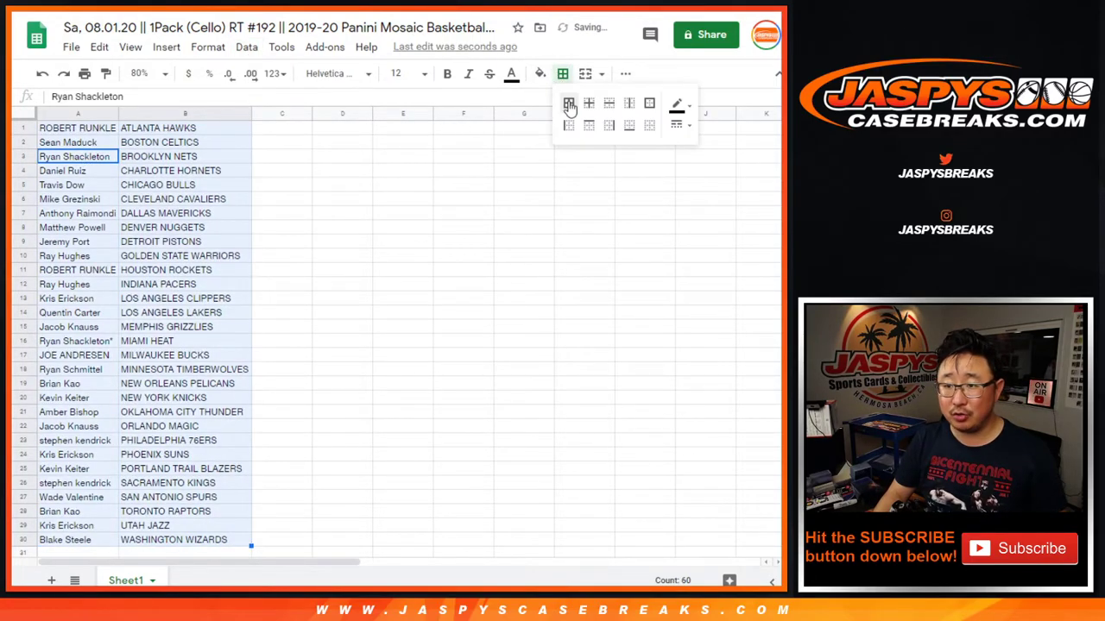
left_click(568, 104)
left_click(625, 73)
left_click(399, 102)
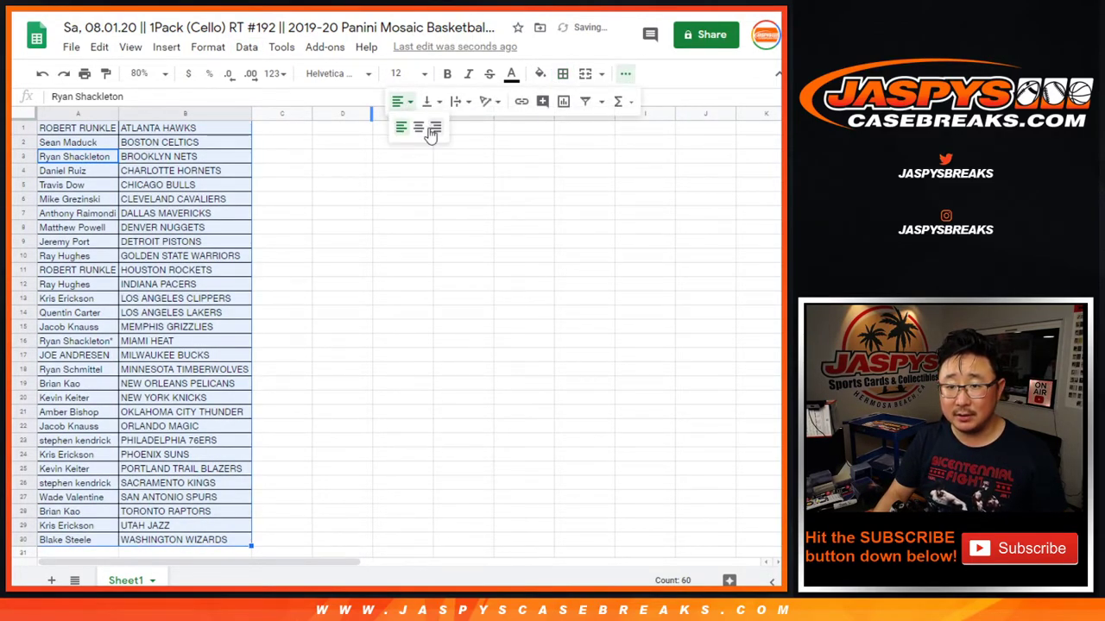
left_click(417, 127)
left_click(398, 102)
left_click(417, 127)
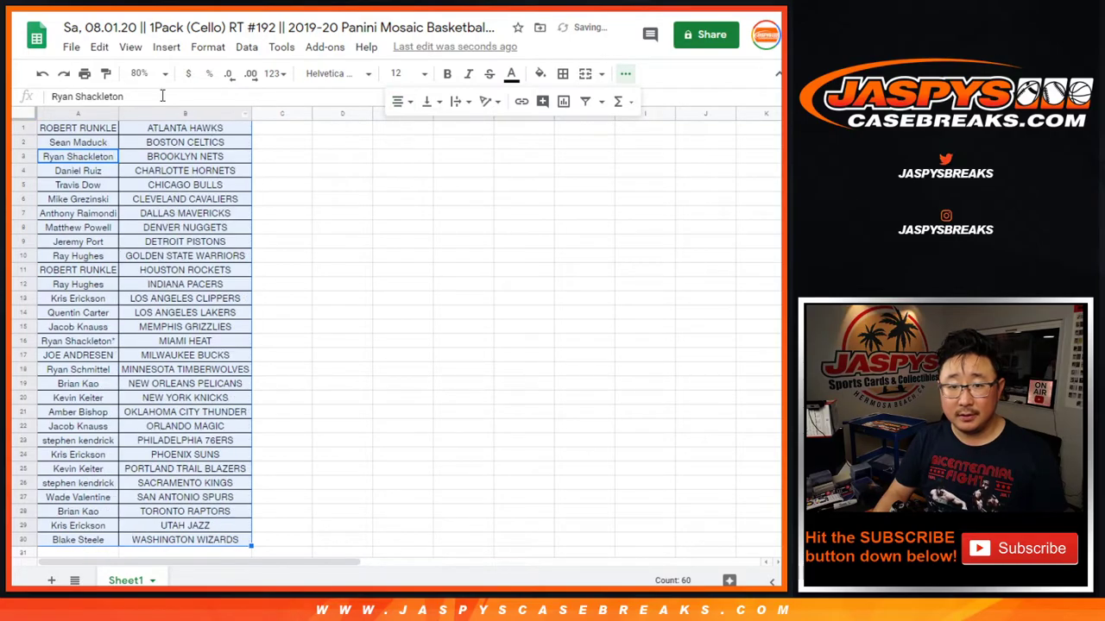
Step: Print the current sheet on Letter paper in portrait orientation with the workbook title included in the headers and footers
left_click(85, 74)
left_click(661, 402)
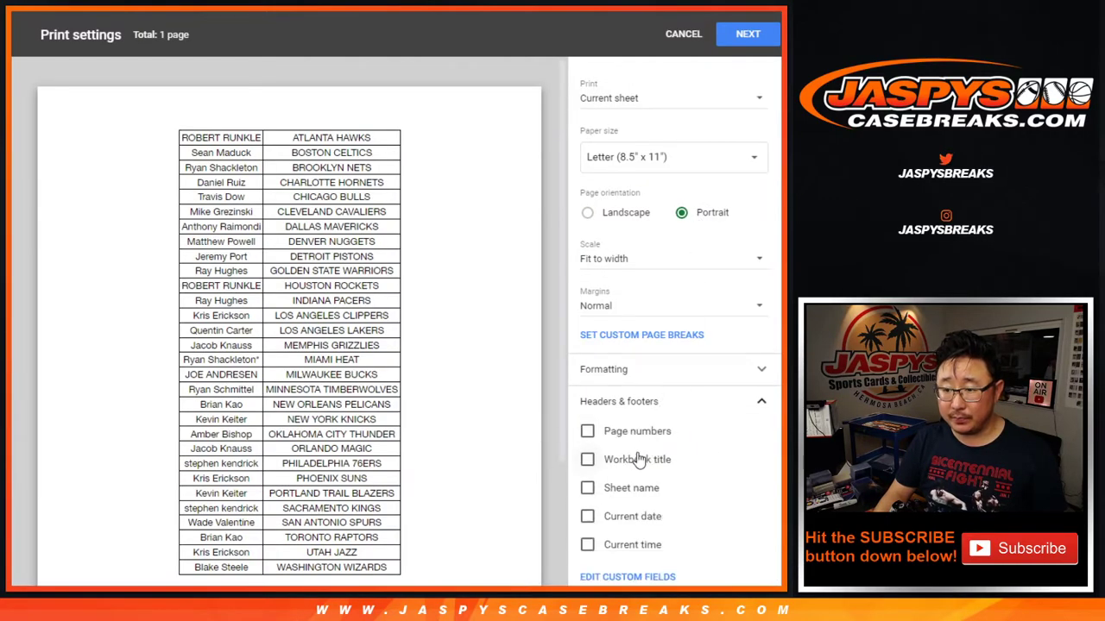
left_click(636, 458)
left_click(744, 35)
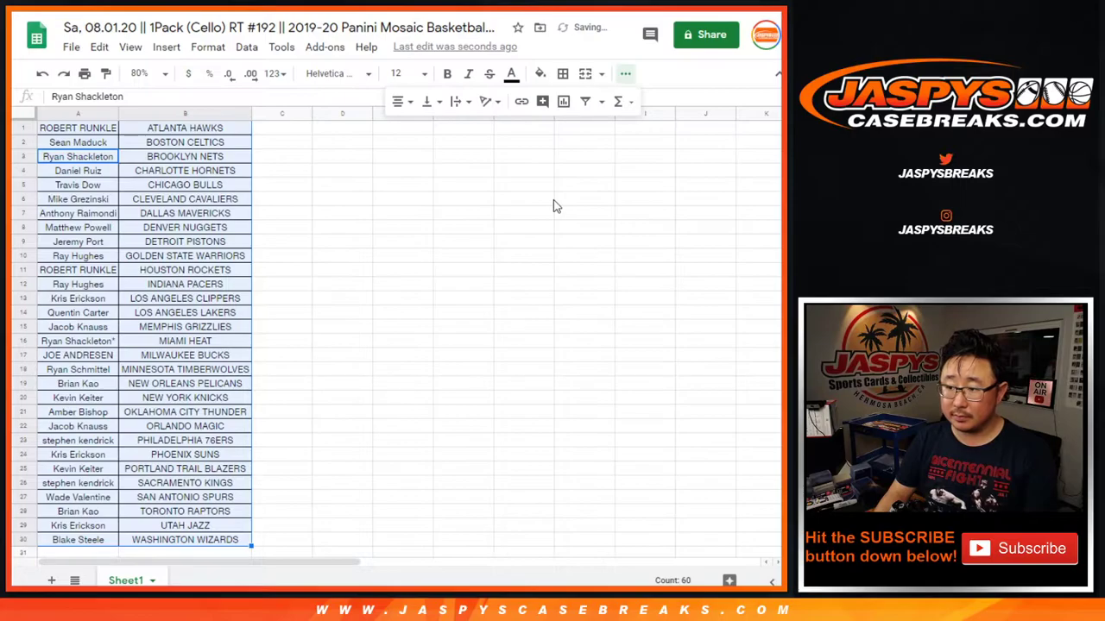
key("Return")
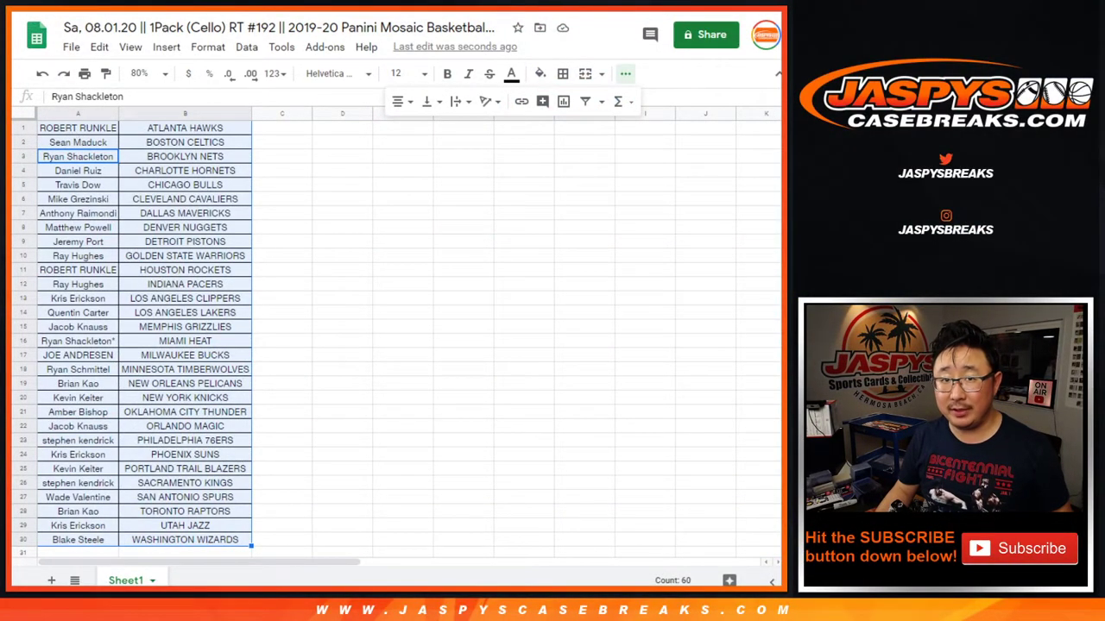
Step: Copy all customer names from cells A1 to A30 into the item field of RANDOM.ORG's List Randomizer
left_click(91, 130)
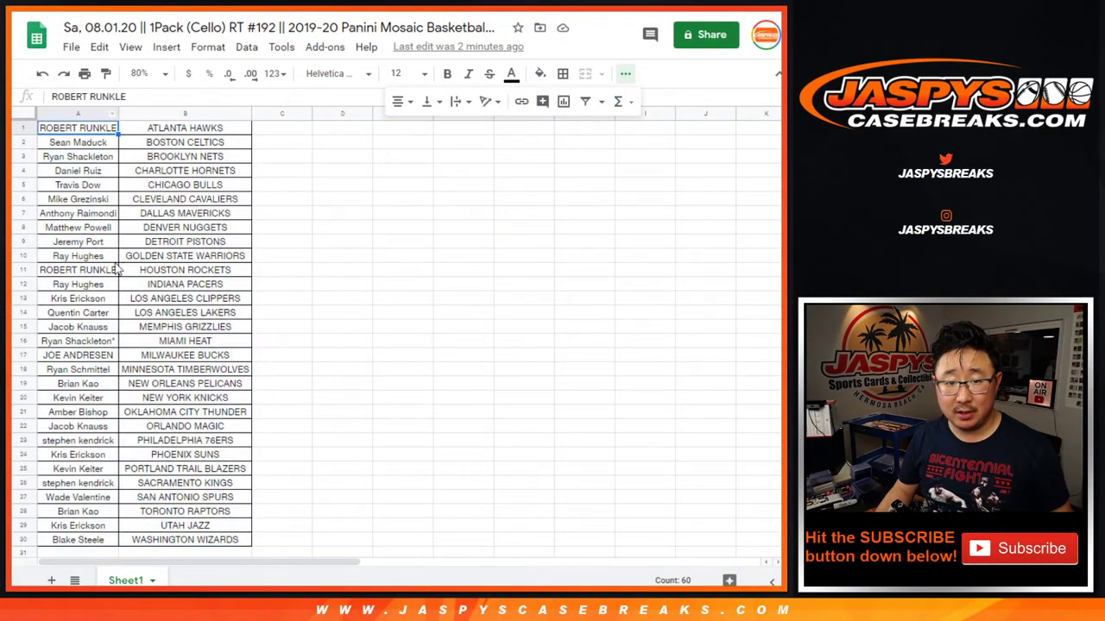
left_click(99, 539, "shift")
key("ctrl+c")
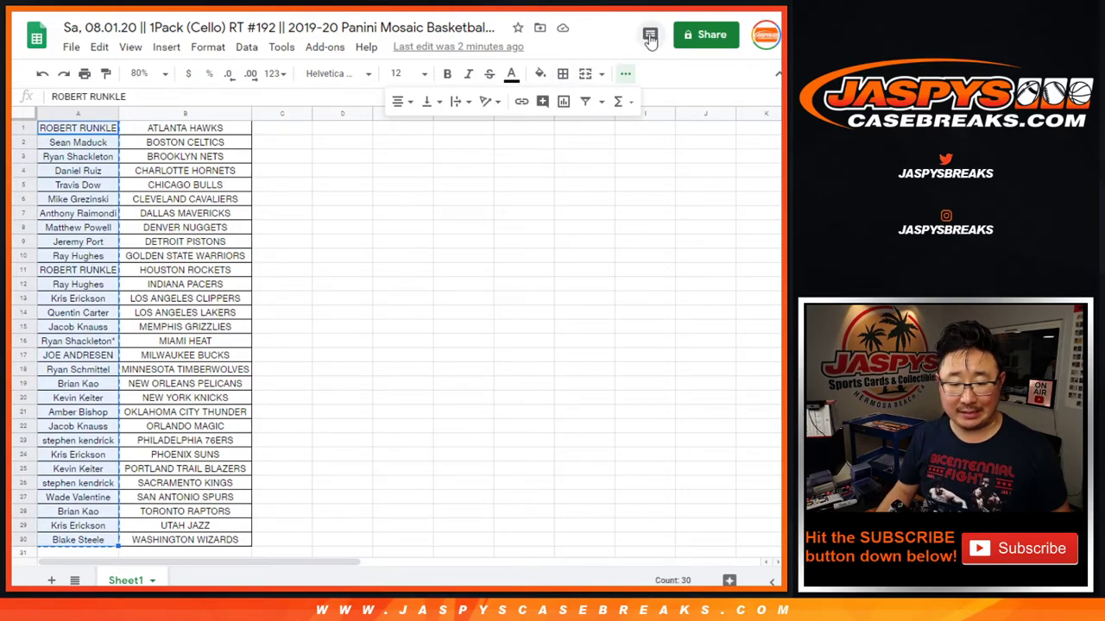
key("ctrl+Tab")
left_click(311, 358)
key("ctrl+v")
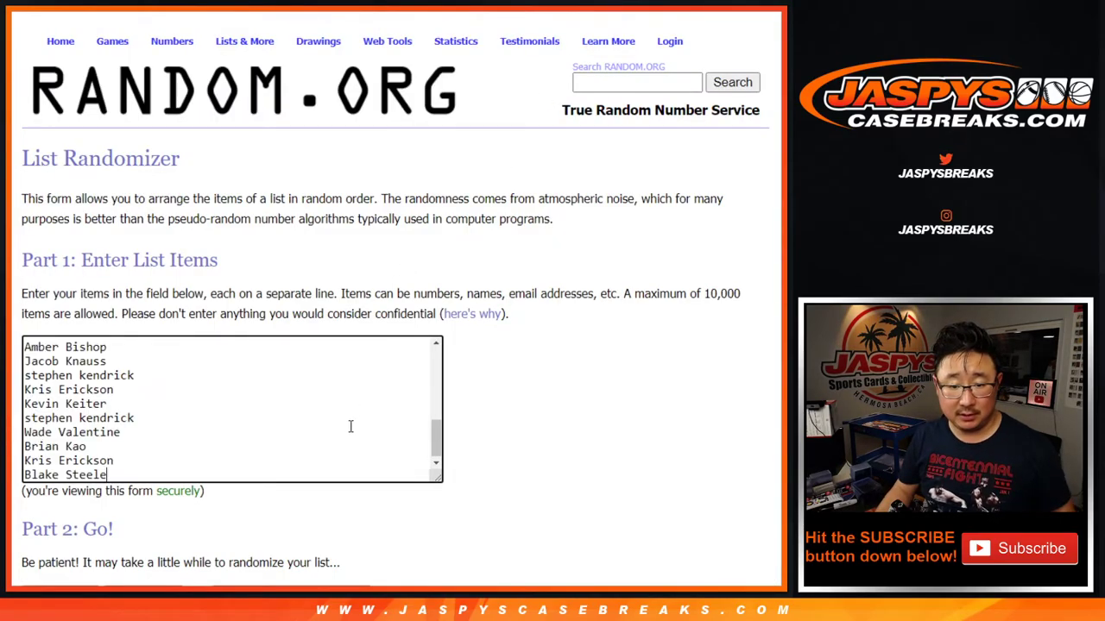
scroll(351, 424, "up", 10)
Step: Roll two virtual dice in RANDOM.ORG's Dice Roller
key("ctrl+Tab")
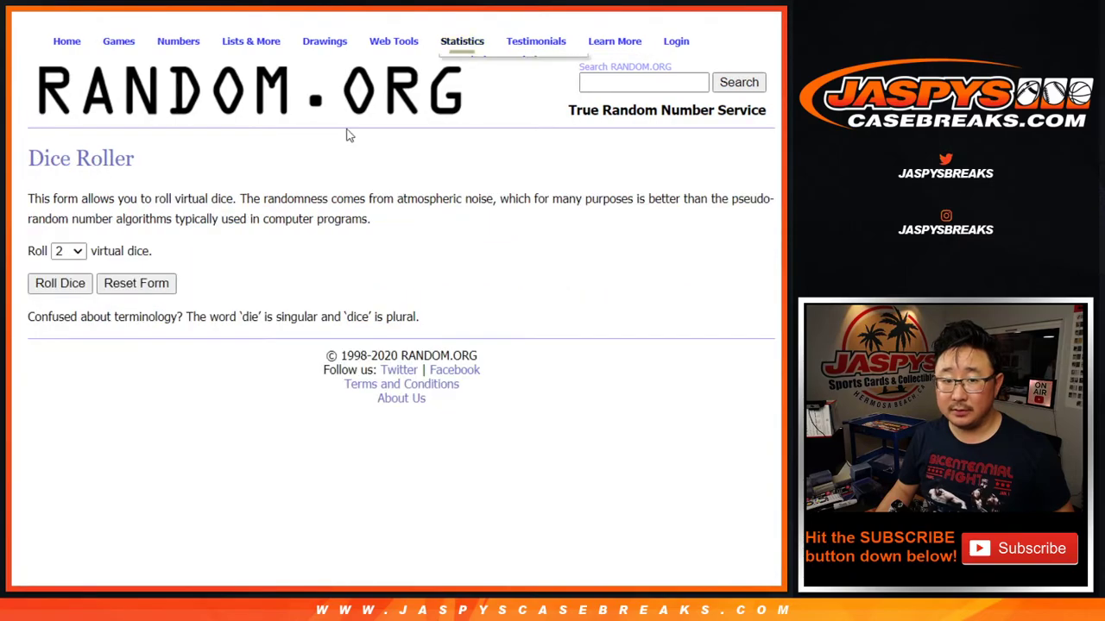
left_click(61, 285)
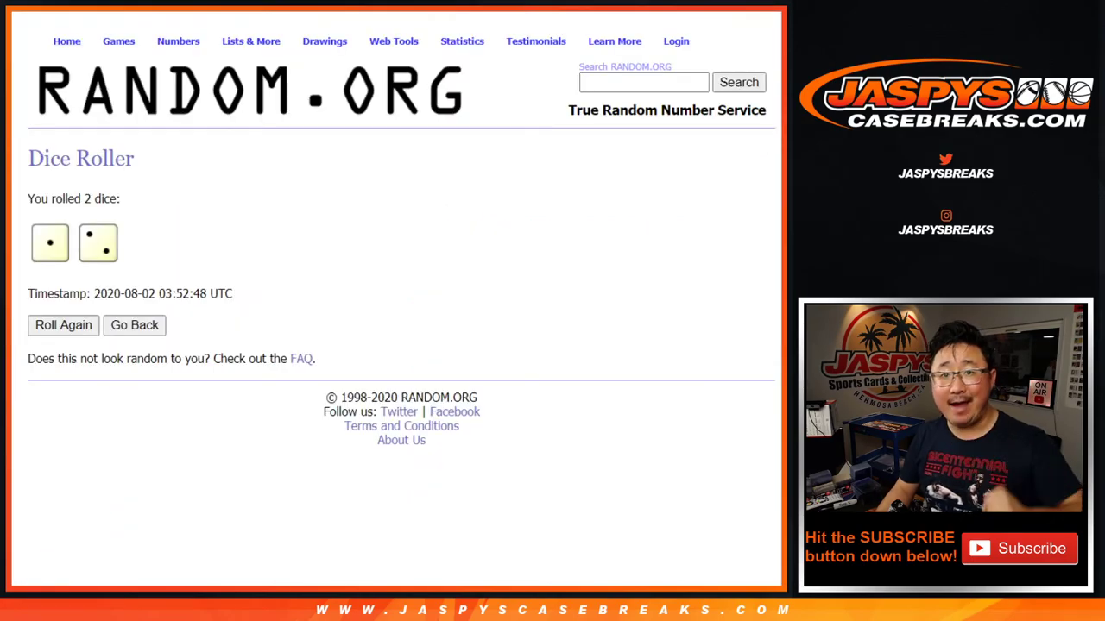
Step: Randomize the pasted customer name list three times in the List Randomizer, matching the total of the dice roll
key("ctrl+Tab")
scroll(592, 229, "down", 2)
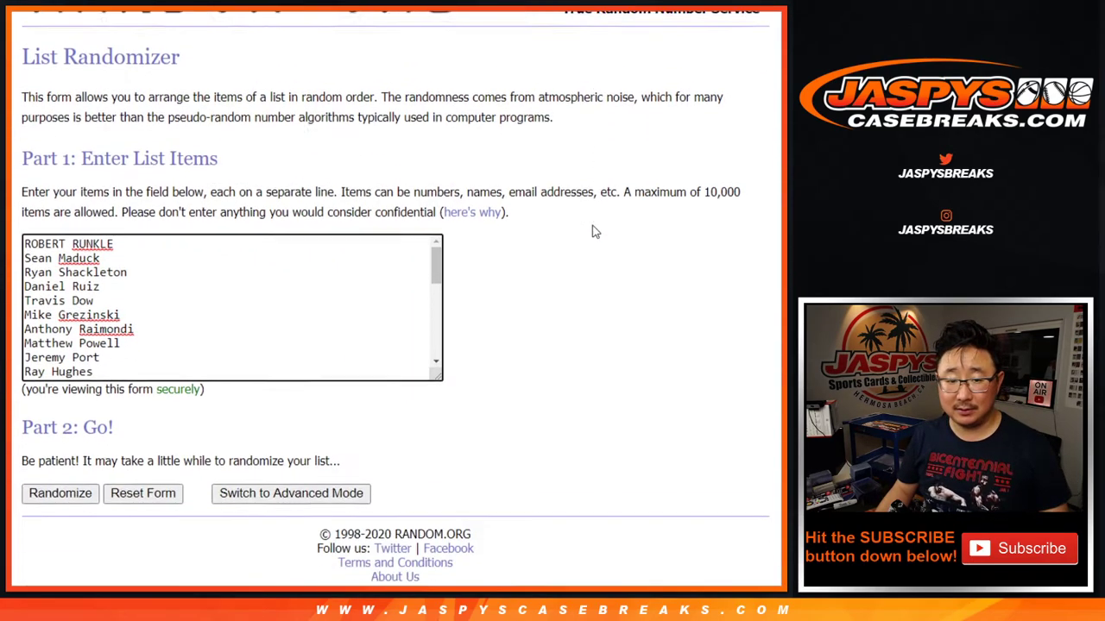
left_click(51, 482)
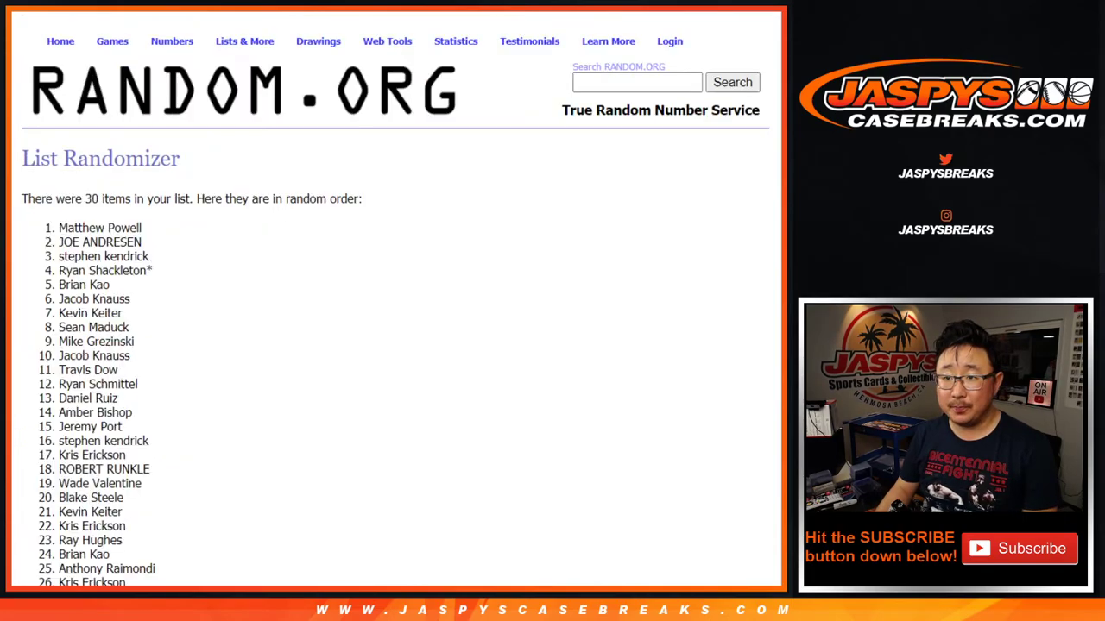
key("ctrl+shift+Tab")
key("ctrl+Tab")
scroll(78, 513, "down", 5)
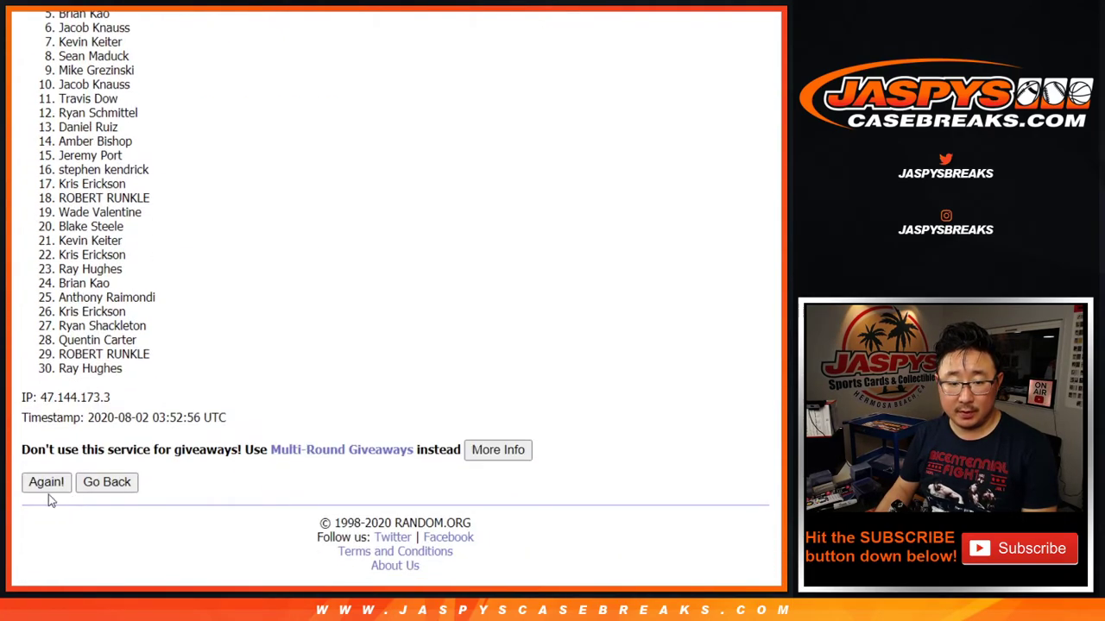
left_click(43, 486)
left_click(43, 485)
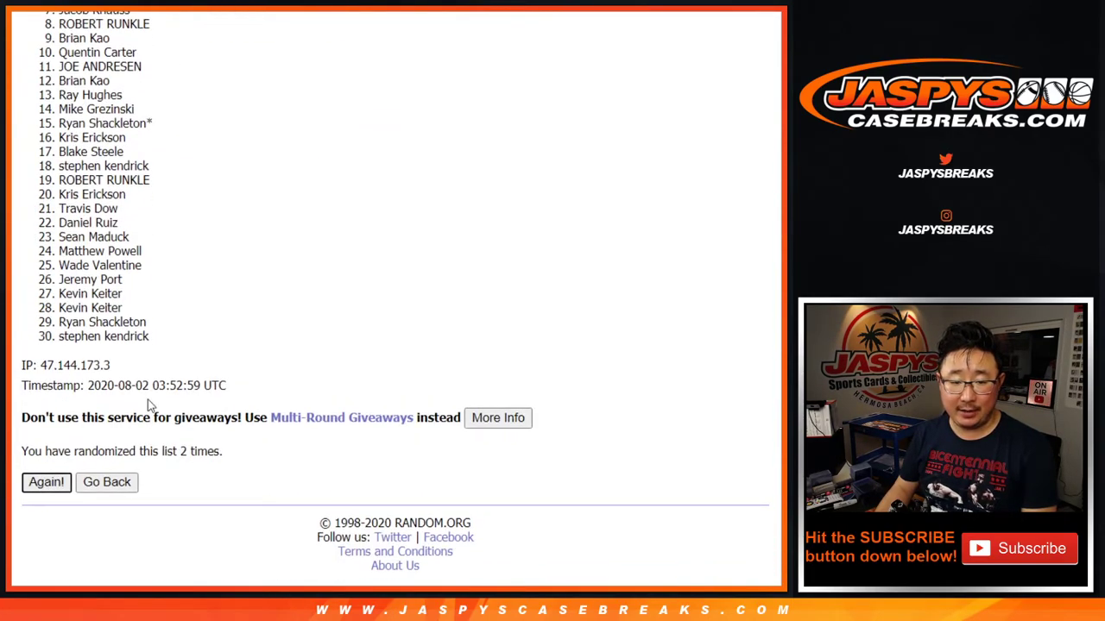
Step: Highlight the first six names at the start of the final randomized list
scroll(694, 220, "down", 5)
scroll(395, 293, "up", 1)
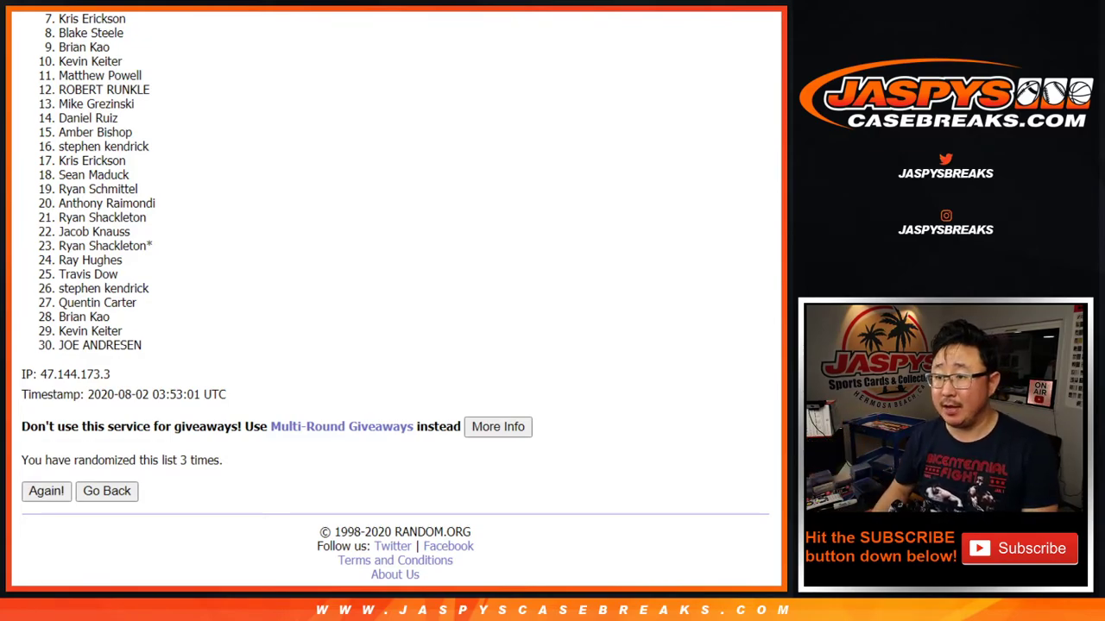
scroll(396, 296, "up", 1)
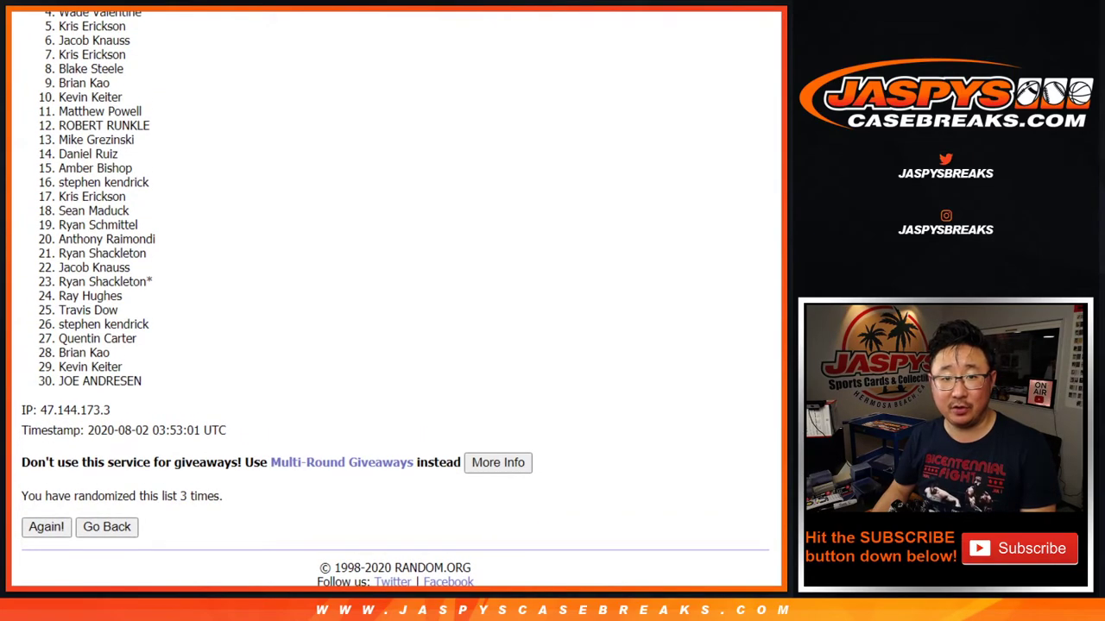
scroll(396, 298, "up", 1)
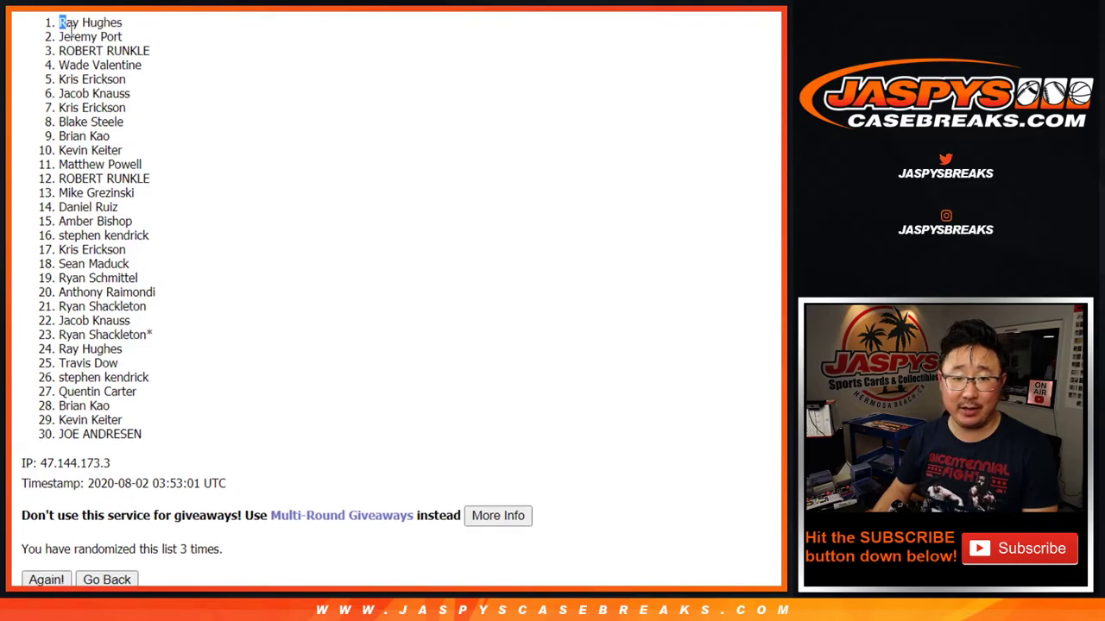
left_click_drag(61, 19, 134, 97)
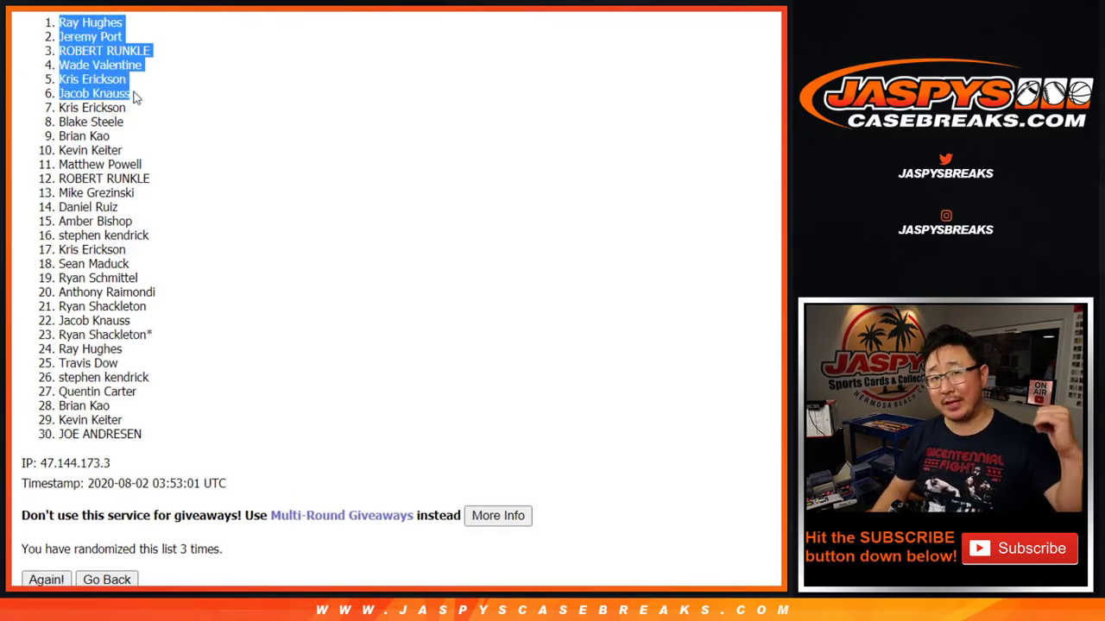